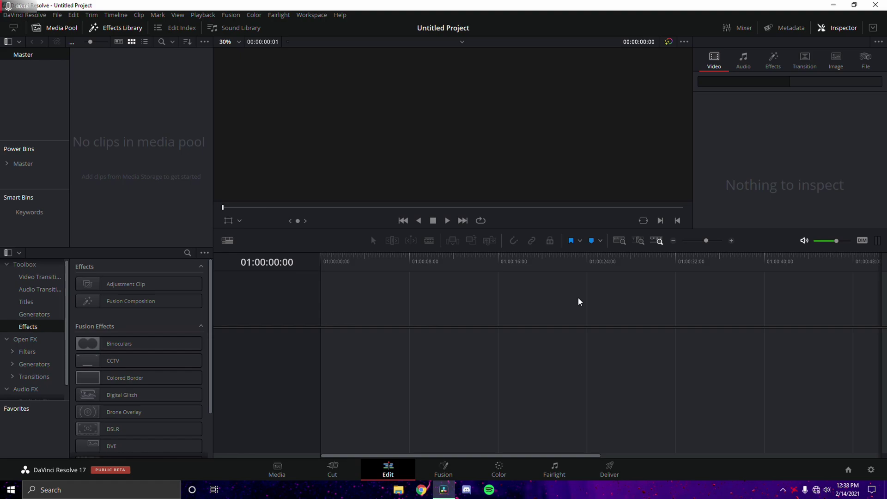
Set the project's timeline frame rate to 60 frames per second and save the project settings.
click(398, 489)
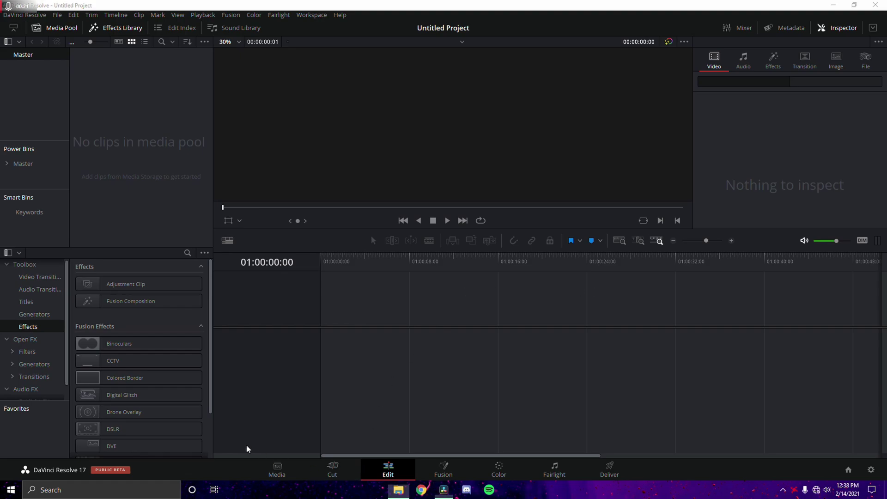
click(871, 469)
click(439, 169)
click(423, 273)
click(647, 421)
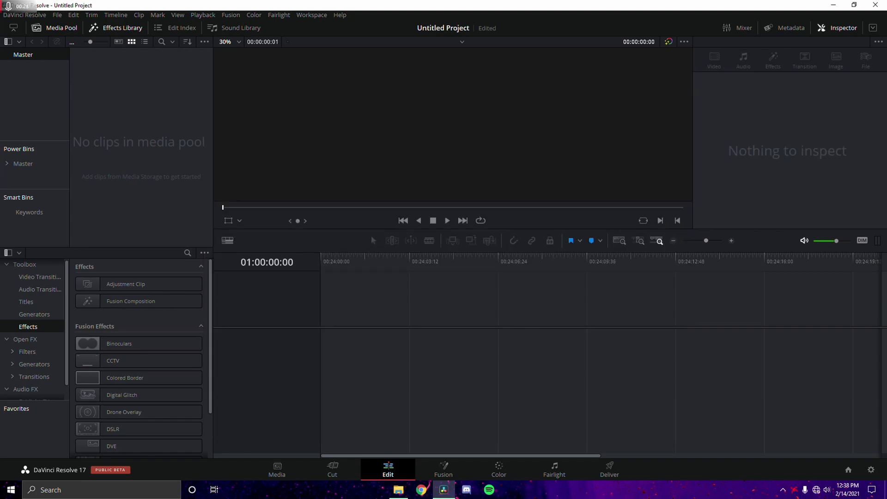
Import the "Walked In (Lyrics)" MP3 song and place it at the start of the timeline on the Audio 2 track.
key(alt+Tab)
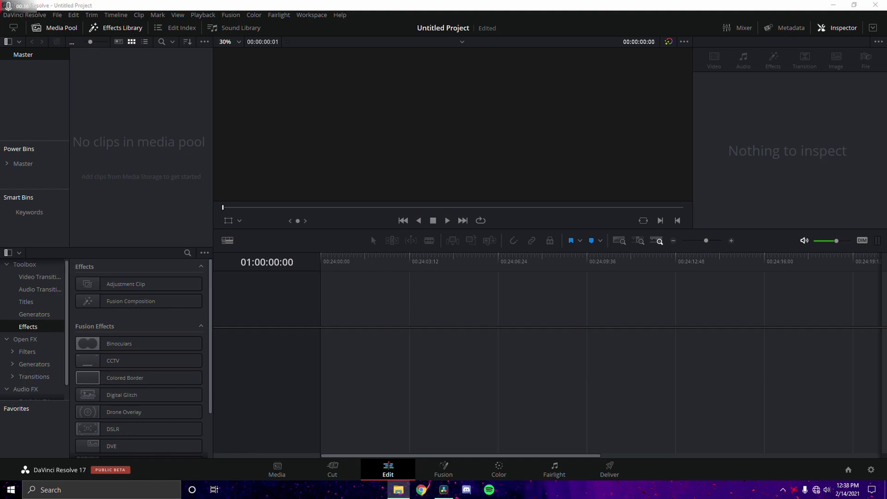
drag(0, 342, 346, 405)
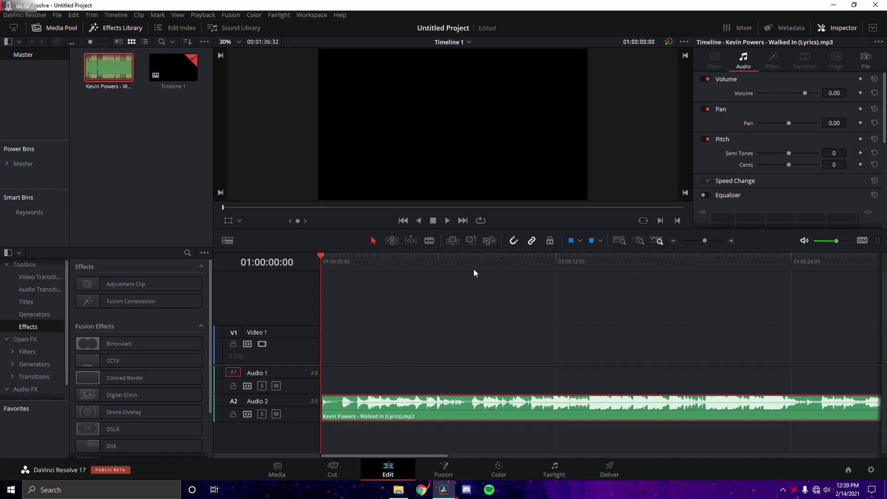
Play the song to locate the beat drop and add a marker to the song clip at 01:00:11:53.
drag(710, 240, 705, 242)
drag(631, 263, 629, 263)
drag(706, 240, 709, 238)
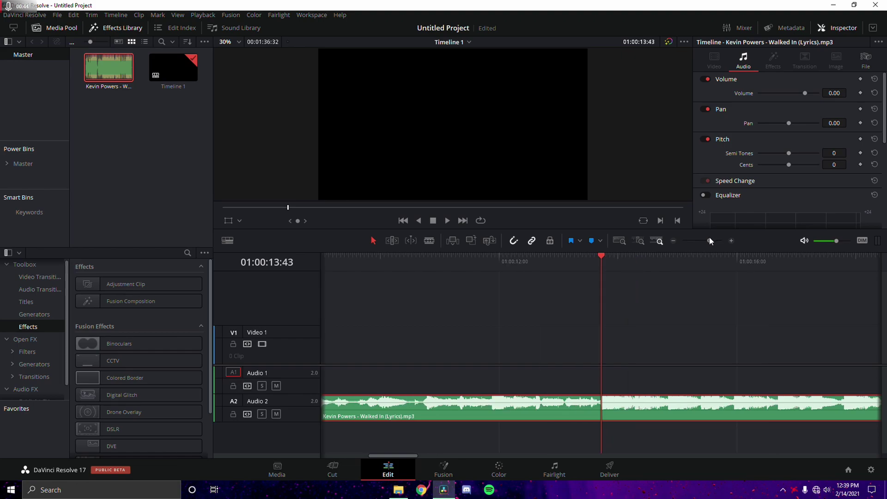
key(space)
click(561, 261)
click(357, 262)
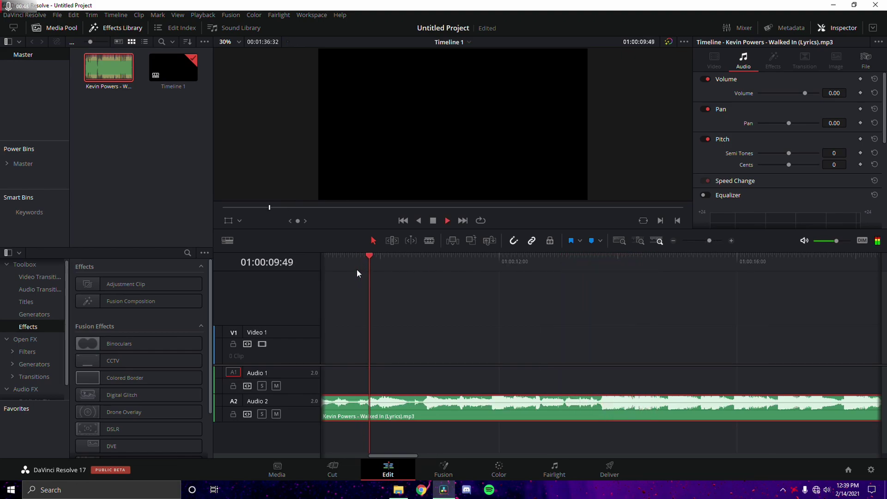
key(space)
click(716, 240)
click(619, 263)
click(617, 265)
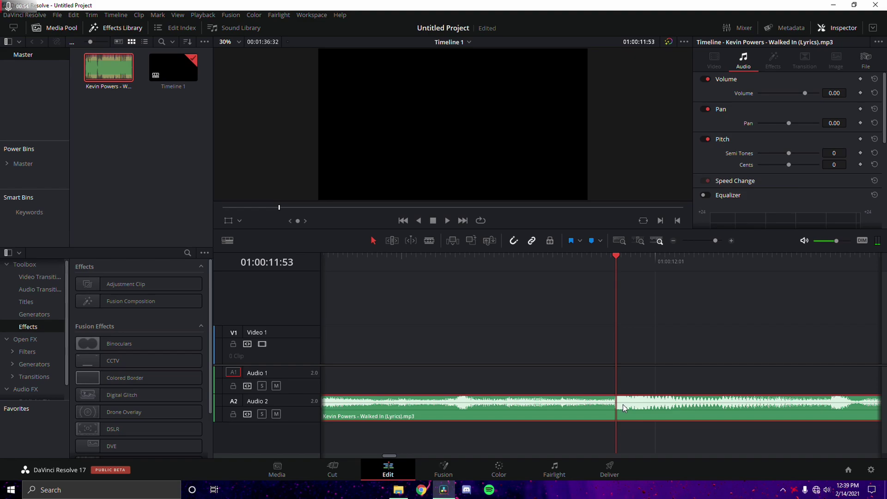
key(m)
Import the Fortnite gameplay video onto Video 1 and Audio 1, positioning it to start about 5 seconds into the timeline.
click(708, 240)
click(705, 240)
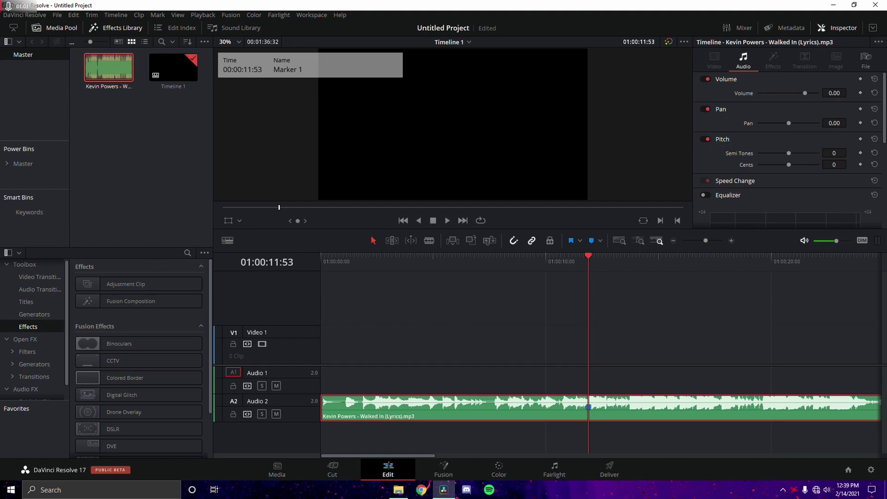
key(super+e)
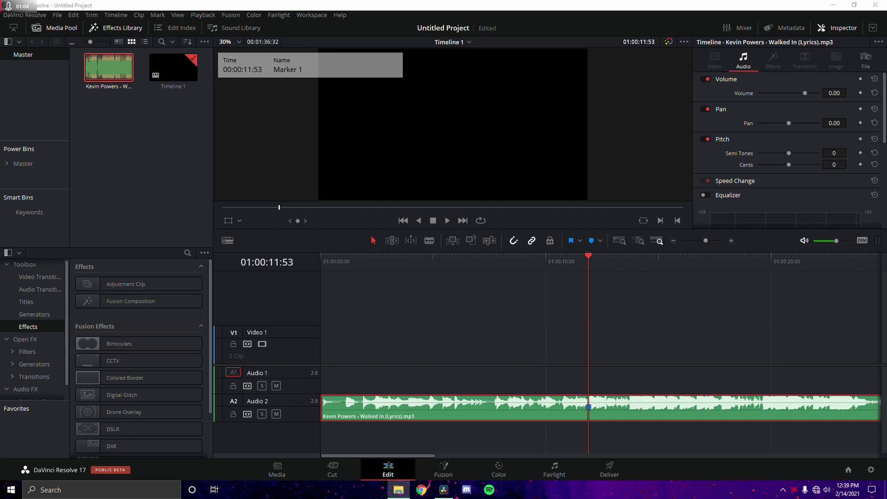
drag(0, 318, 408, 344)
drag(602, 339, 568, 339)
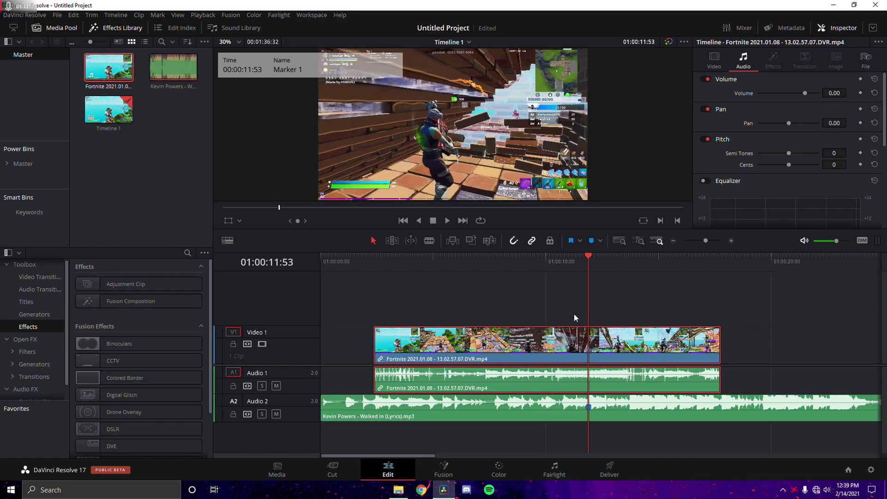
drag(605, 339, 665, 334)
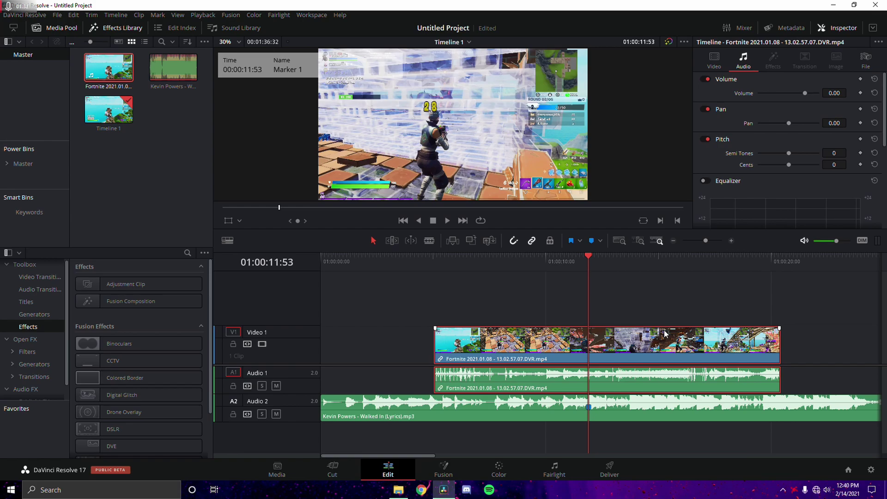
Mark the gunshot frame of the Fortnite clip at 01:00:17:55 and add a speed point there with the retime controls.
drag(741, 262, 722, 268)
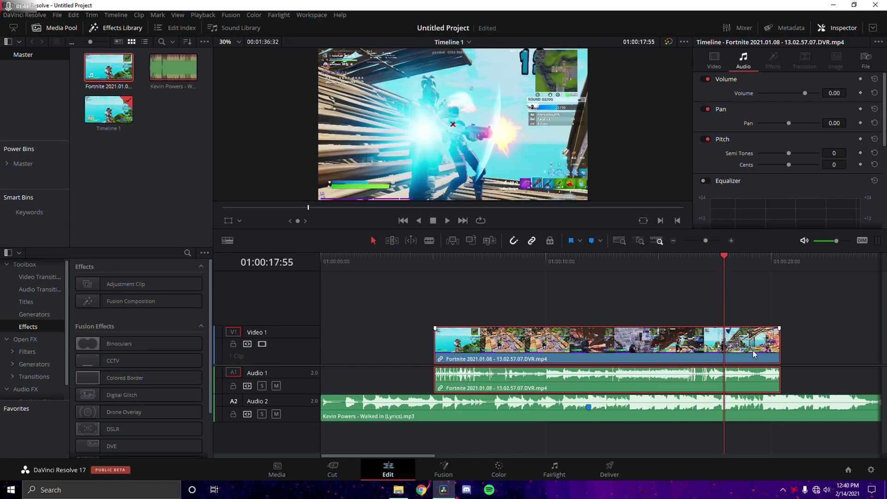
key(m)
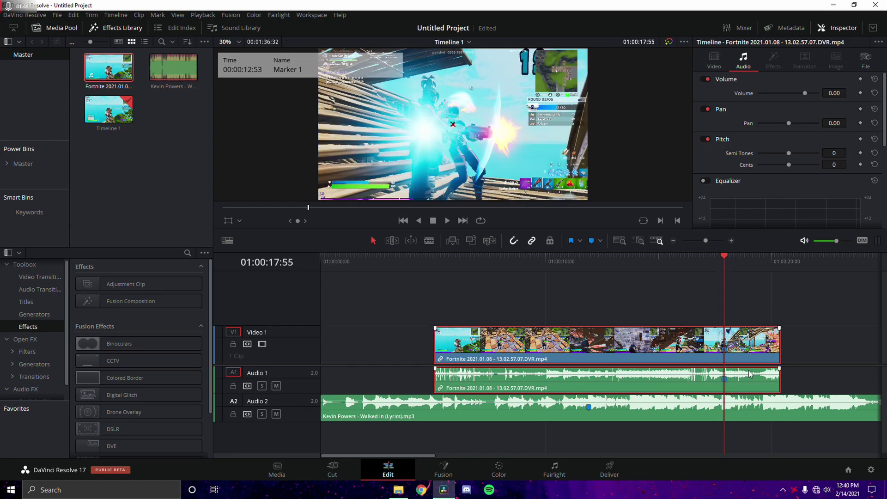
key(ctrl+r)
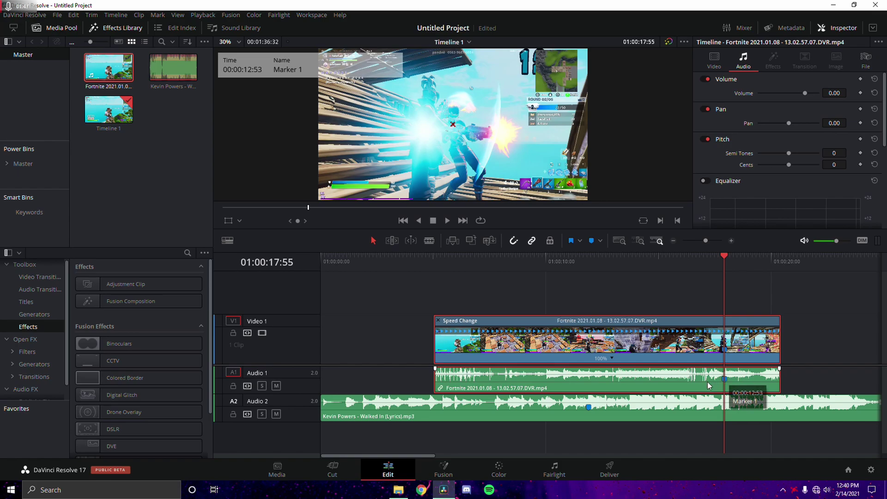
click(612, 360)
click(621, 375)
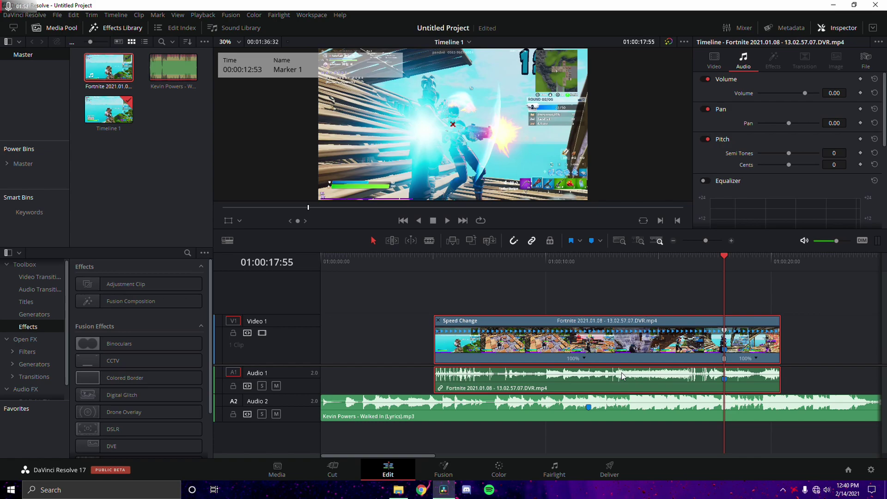
Add two speed points before the shot, one at 01:00:17:43 and another about ten frames earlier.
key(Left)
key(Left)
key(Left)
key(Left)
key(Left)
key(Left)
key(Left)
key(Left)
key(Left)
key(Left)
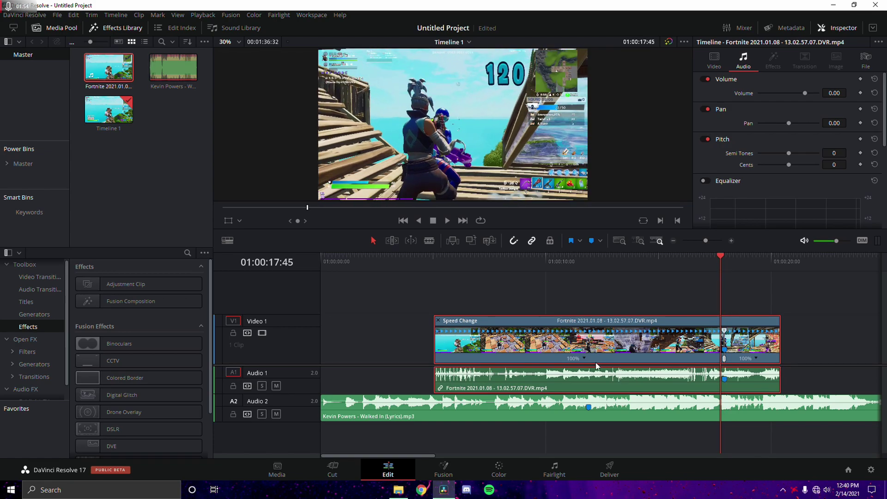
key(Left)
key(Left)
click(596, 364)
click(596, 374)
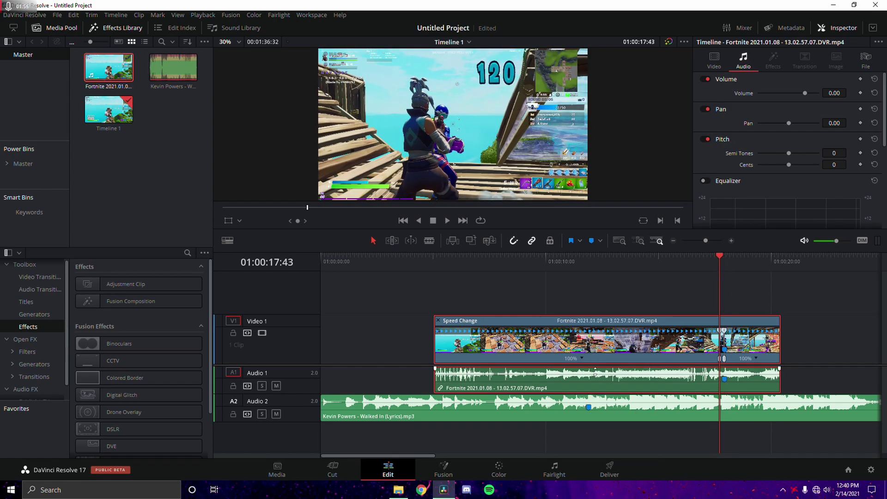
key(Left)
key(Left)
key(Left)
key(Left)
key(Left)
key(Left)
key(Left)
key(Left)
key(Left)
key(Left)
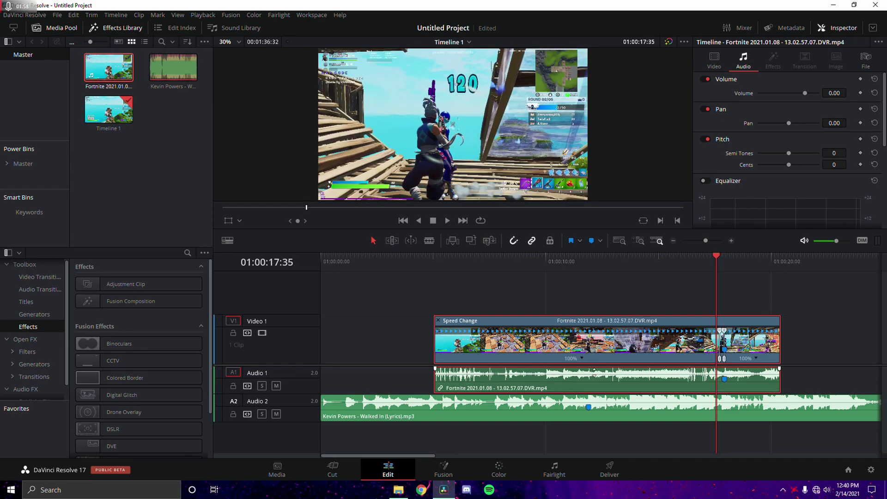
click(583, 359)
click(590, 372)
Add two speed points after the shot, at 01:00:18:05 and 01:00:18:15.
drag(733, 260, 722, 257)
click(713, 240)
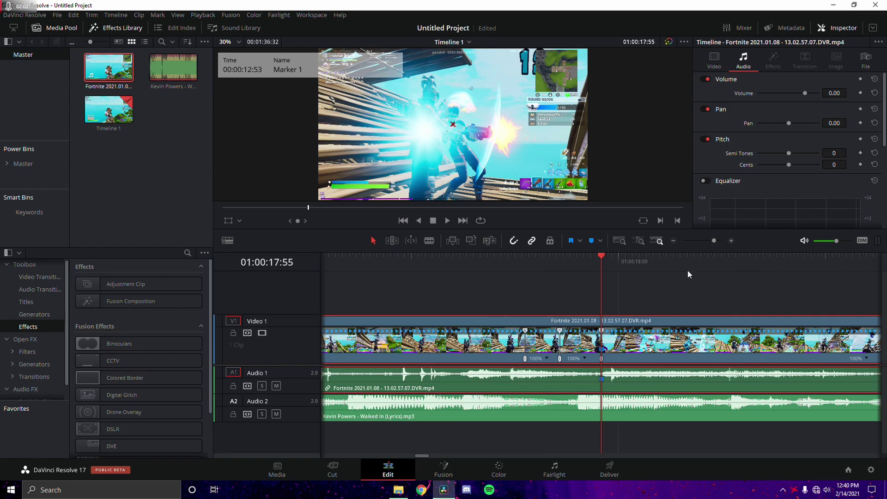
key(space)
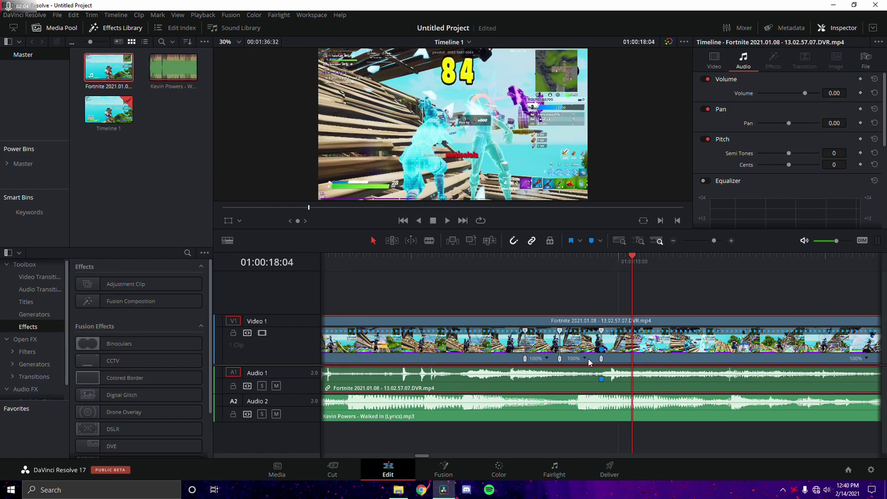
click(589, 361)
click(592, 372)
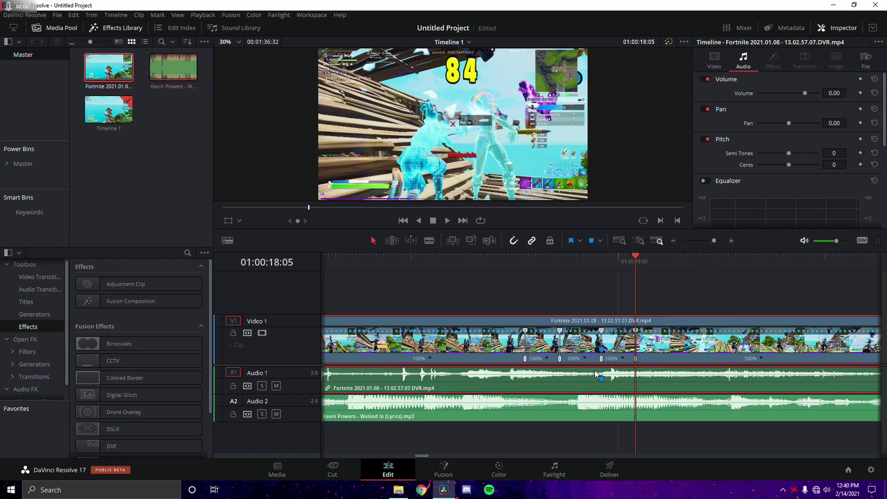
click(585, 358)
click(596, 369)
Lock the Audio 1 track and set the earliest short speed segment before the shot to 50% speed.
click(546, 358)
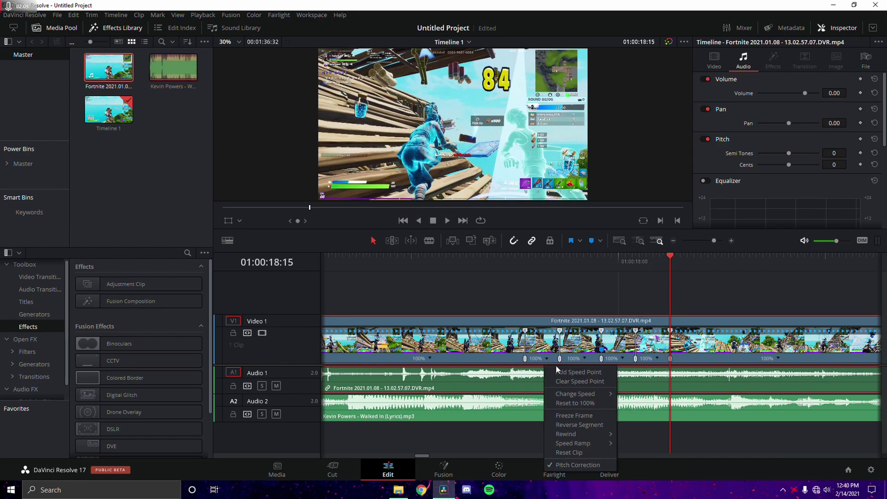
click(254, 389)
click(232, 386)
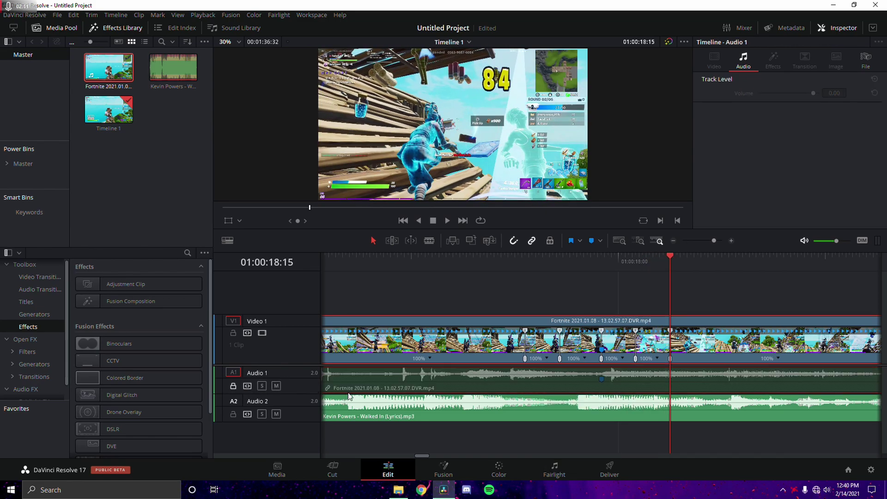
click(547, 360)
mouse_move(598, 395)
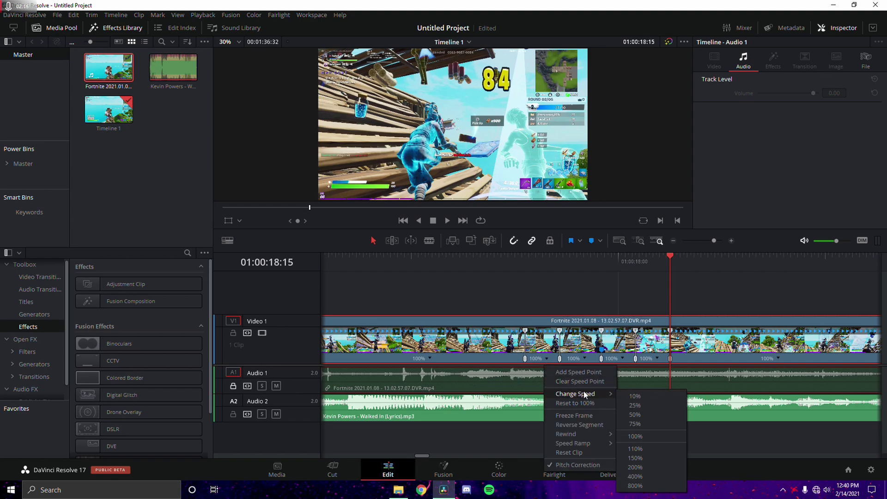
click(644, 413)
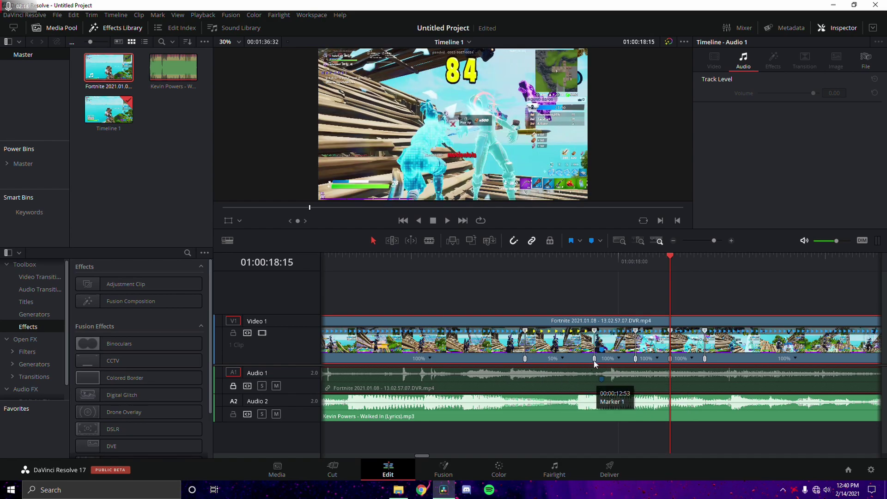
Try 200% speed on the segment directly before the shot.
click(619, 359)
mouse_move(656, 395)
click(716, 470)
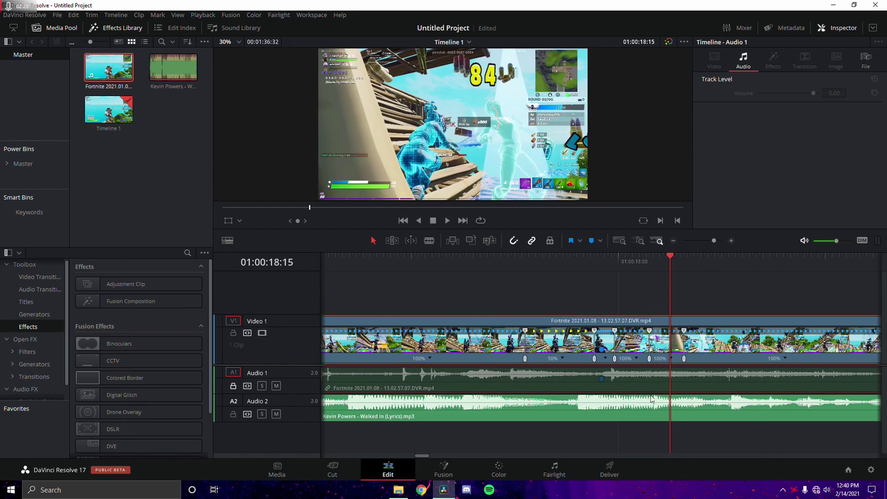
Change the speed of the segment directly before the shot to 400%.
click(605, 359)
mouse_move(639, 394)
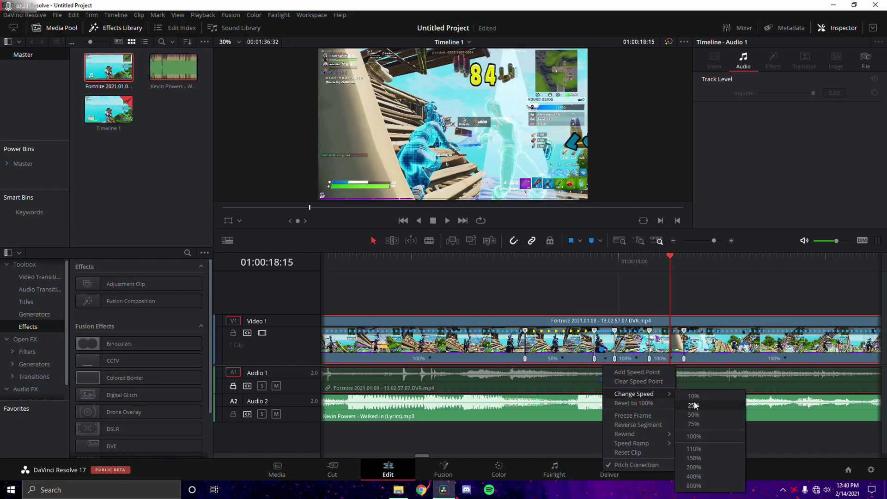
click(693, 467)
Set the first segment after the shot to 200% speed and the segment following it to 50%.
click(628, 361)
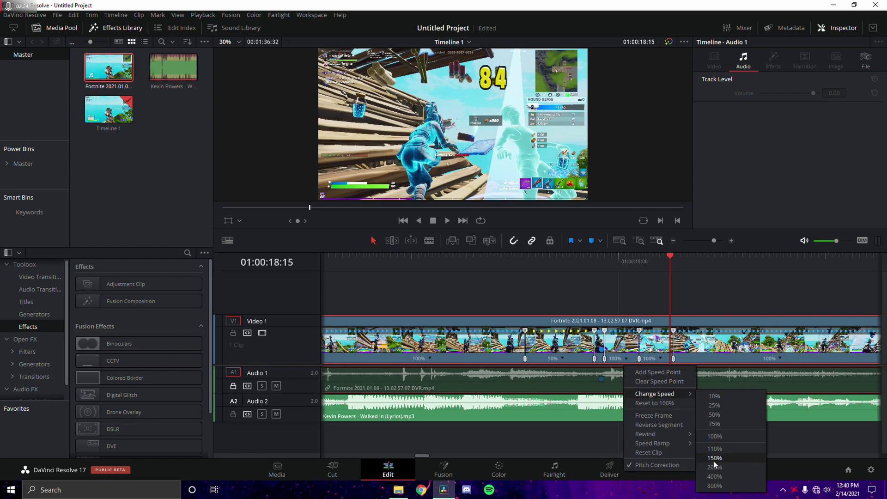
click(714, 467)
click(643, 358)
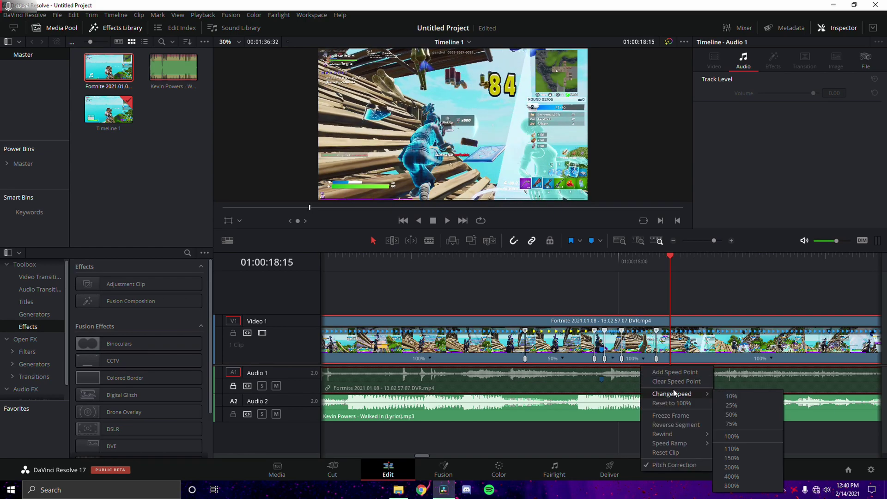
click(734, 414)
Unlock the Audio 1 track and shift its clip marker slightly to line up with the video clip's marker at 01:00:17:56.
click(604, 355)
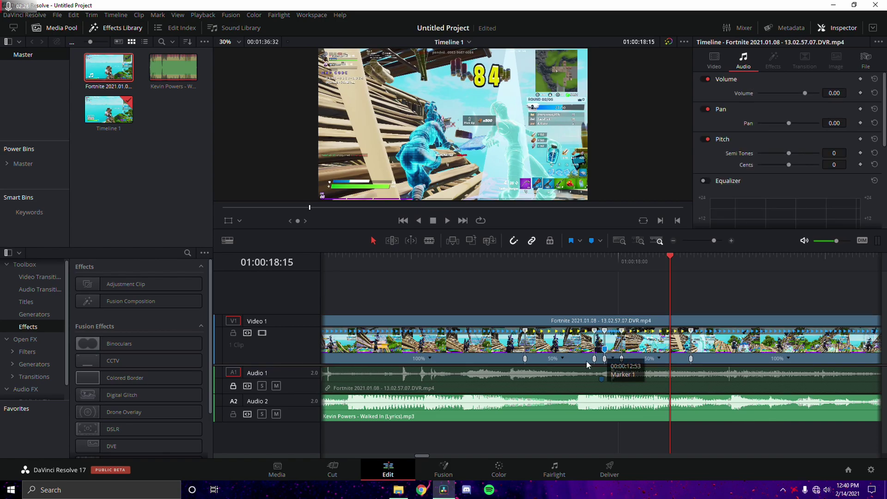
click(399, 389)
drag(601, 379, 605, 379)
click(603, 262)
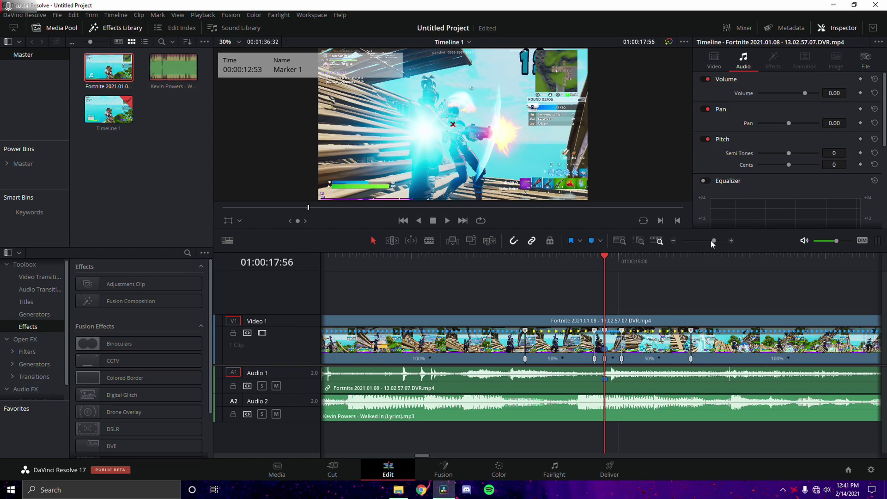
Split the Fortnite clip at 01:00:15:19 and delete the part before the cut.
drag(710, 239, 706, 240)
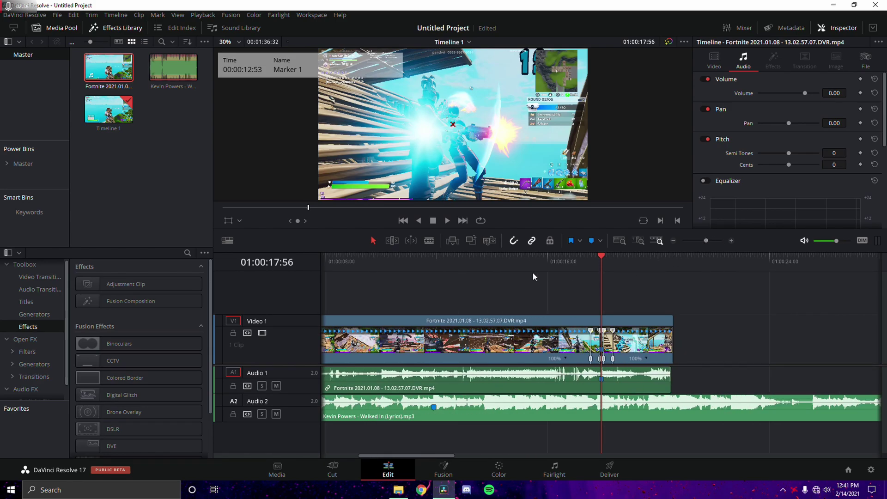
drag(511, 265, 528, 275)
click(538, 334)
key(ctrl+b)
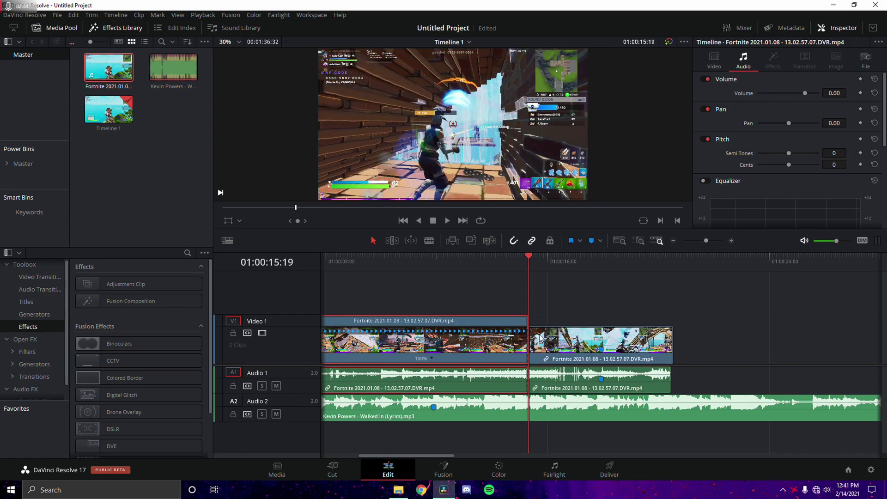
key(BackSpace)
Move the remaining Fortnite clip so its marker aligns with the song's marker, and play the timeline from the clip's start.
drag(632, 341, 464, 356)
drag(434, 264, 364, 268)
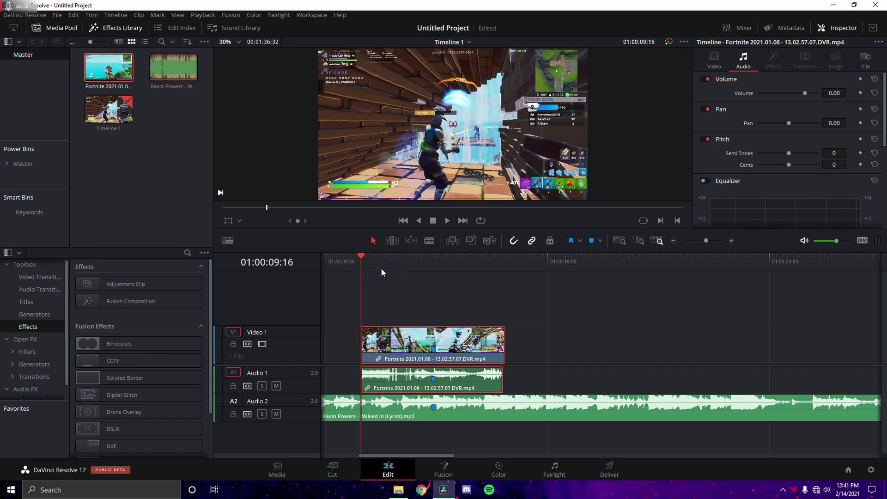
key(space)
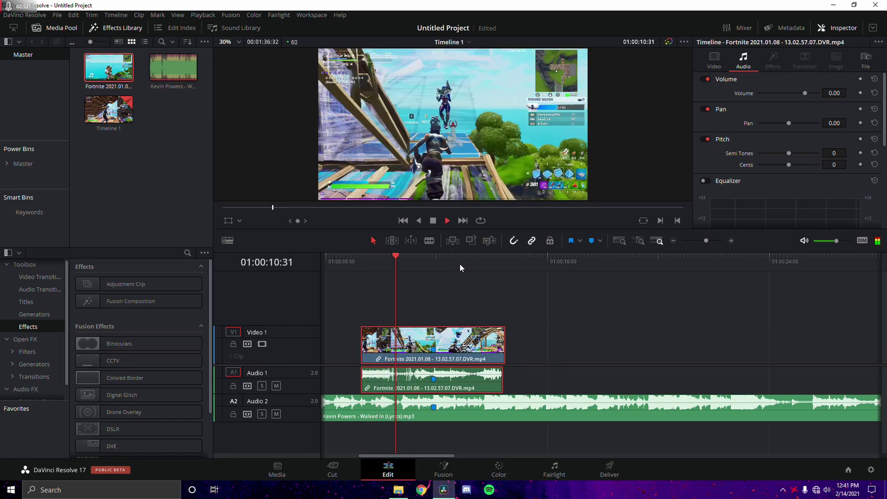
Split the song on Audio 2 at the Fortnite clip's start, 01:00:09:16, and delete the part before the cut.
key(space)
mouse_move(456, 267)
mouse_down()
mouse_move(423, 271)
mouse_move(444, 270)
mouse_up()
scroll(619, 318, left, 3)
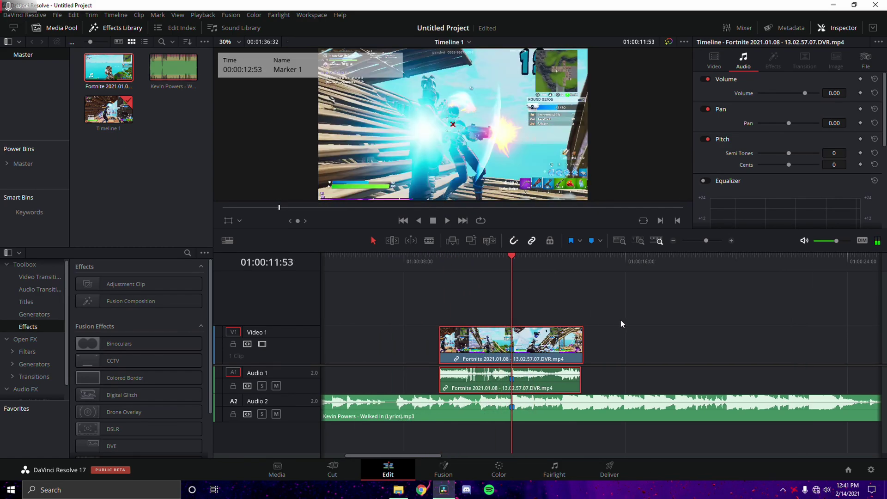
click(514, 265)
click(522, 416)
key(ctrl+b)
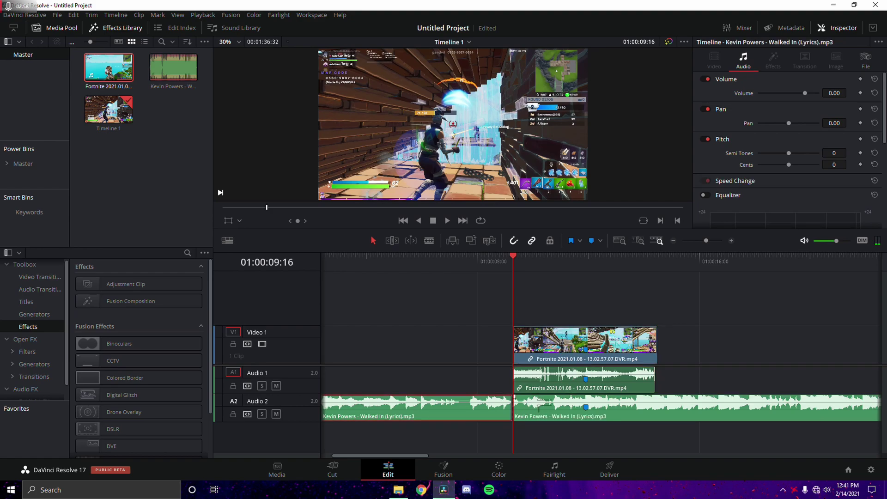
key(BackSpace)
Move the Fortnite clip and the song together to the start of the timeline.
drag(429, 306, 656, 395)
drag(534, 412, 311, 401)
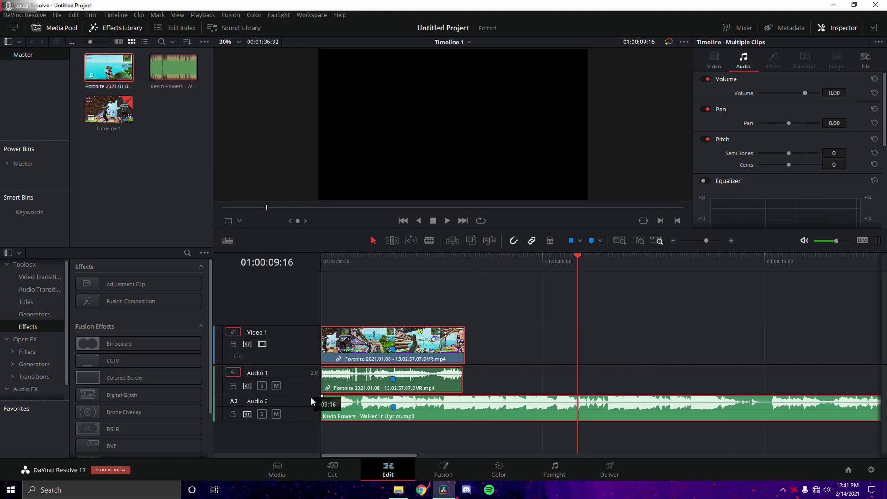
click(501, 341)
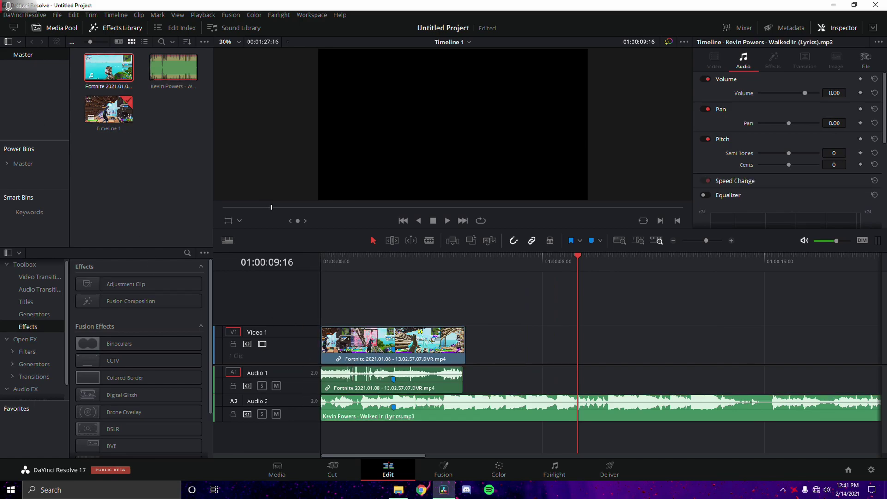
Bring chop.mov from File Explorer onto Video 2 at the timeline start and shift the Fortnite clip and song together to start at 01:00:02:23.
key(alt+Tab)
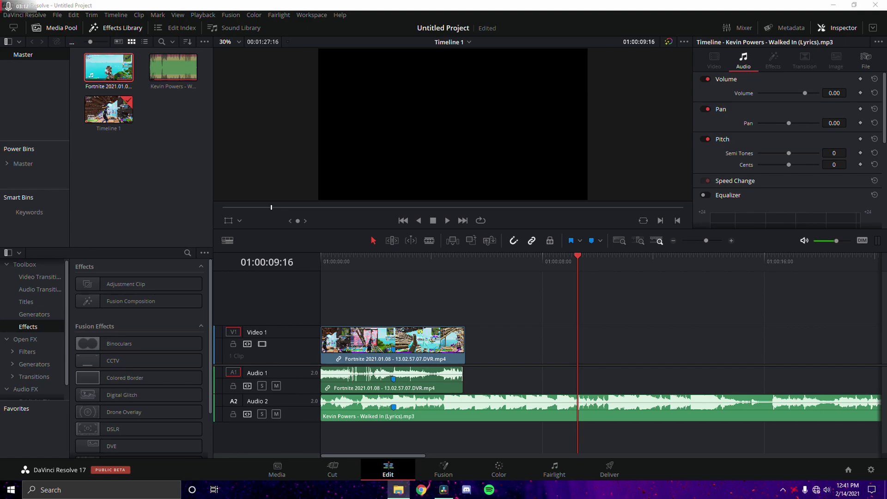
drag(268, 269, 323, 301)
drag(446, 440, 469, 351)
drag(411, 302, 392, 302)
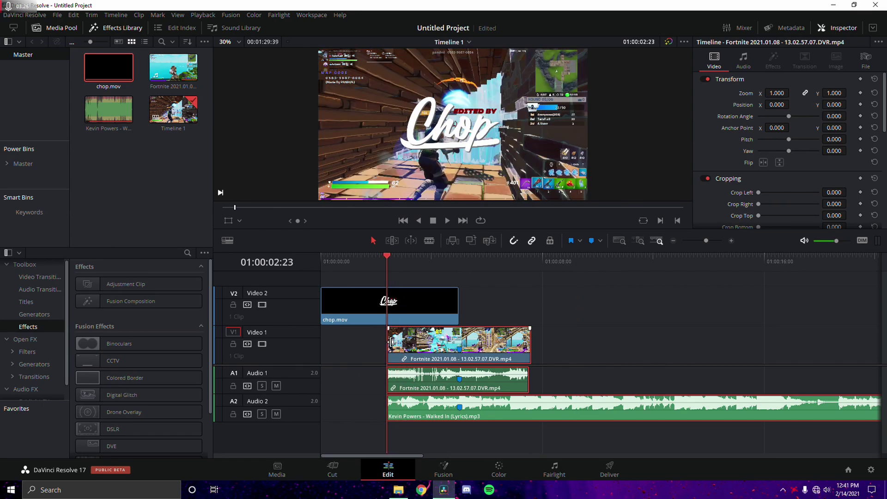
click(392, 342)
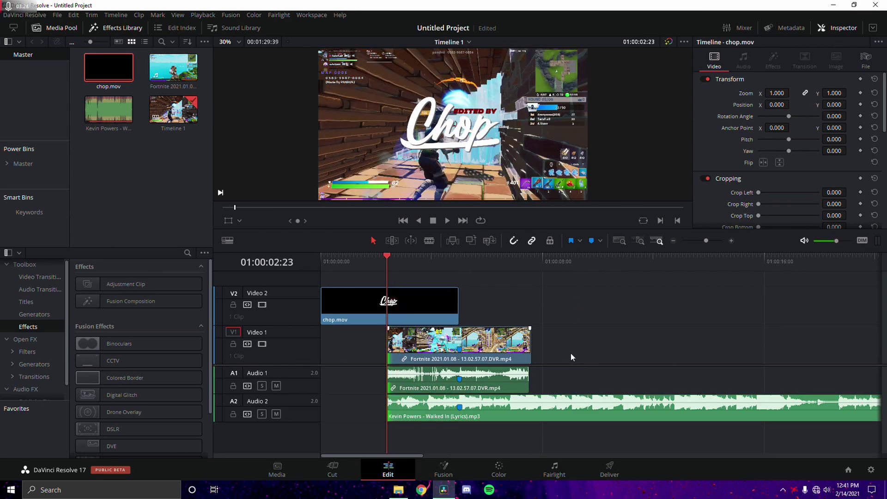
Extend the starts of the Fortnite clip and the song back to the timeline start, and play the timeline from there.
drag(442, 431, 322, 353)
drag(336, 258, 321, 257)
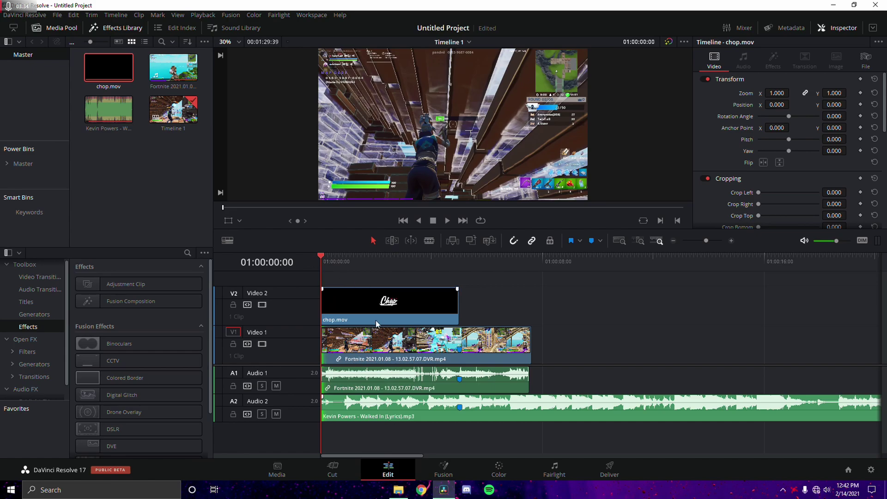
key(space)
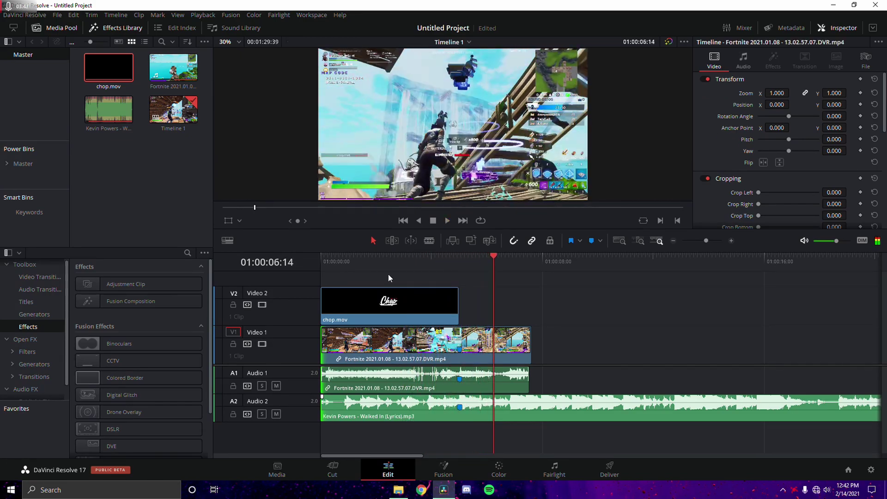
key(space)
key(Home)
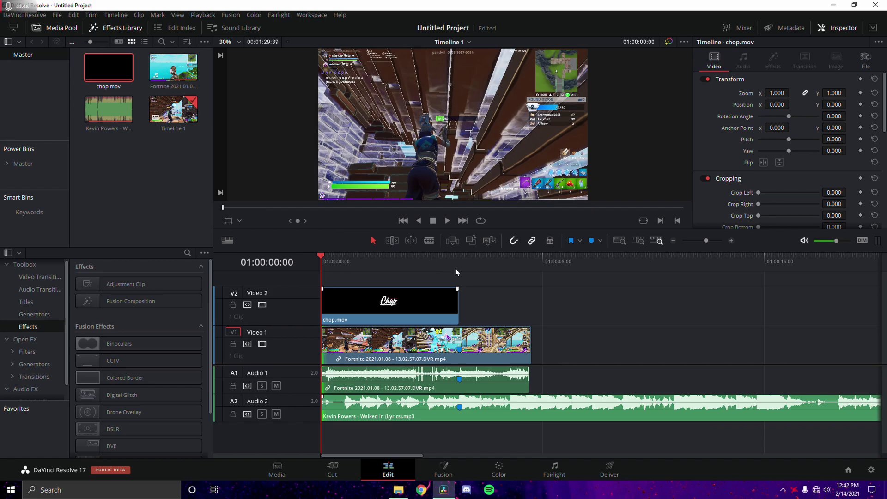
Split chop.mov at 01:00:03:15 and delete the part after the cut.
mouse_move(414, 263)
mouse_down()
mouse_move(403, 267)
mouse_move(411, 270)
mouse_up()
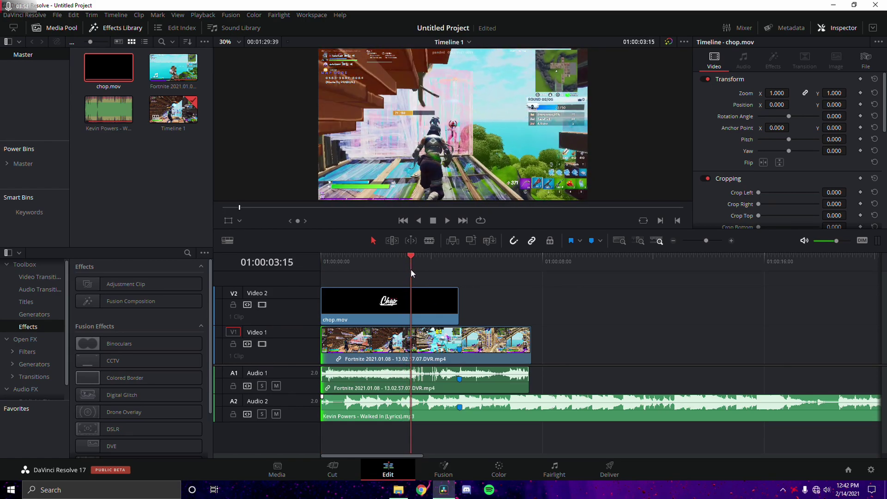
click(411, 304)
key(ctrl+b)
click(429, 301)
key(Delete)
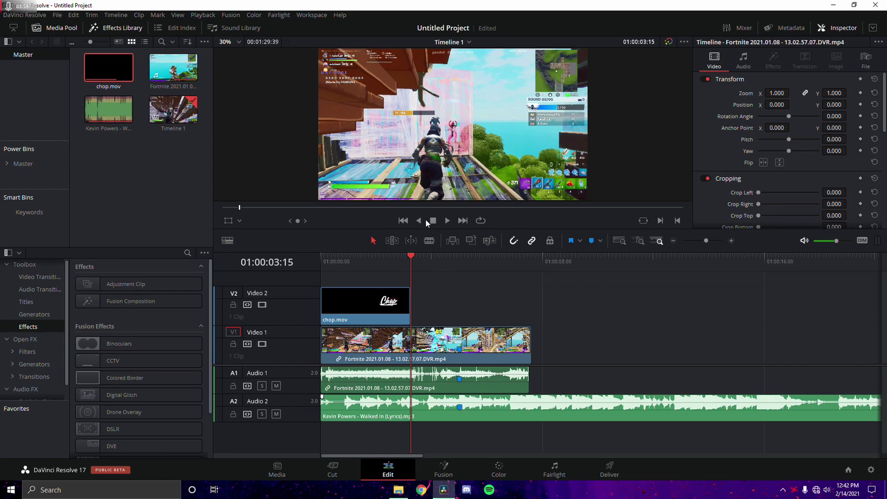
key(ctrl+z)
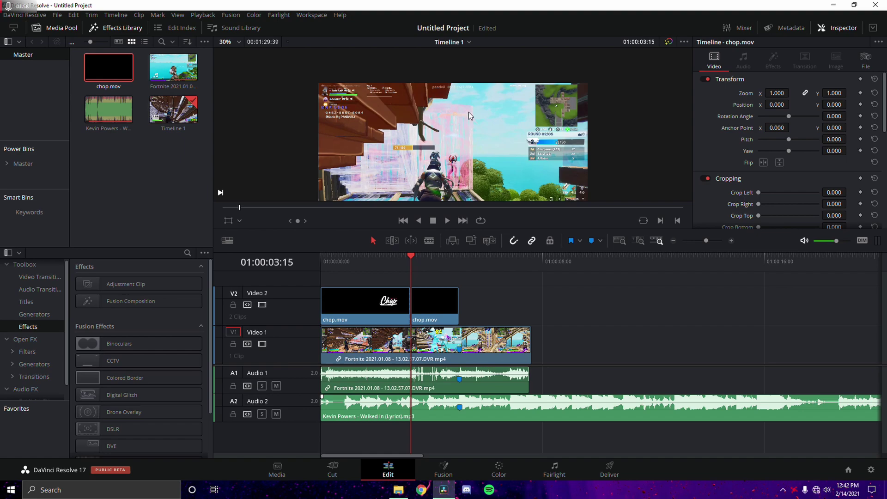
key(Delete)
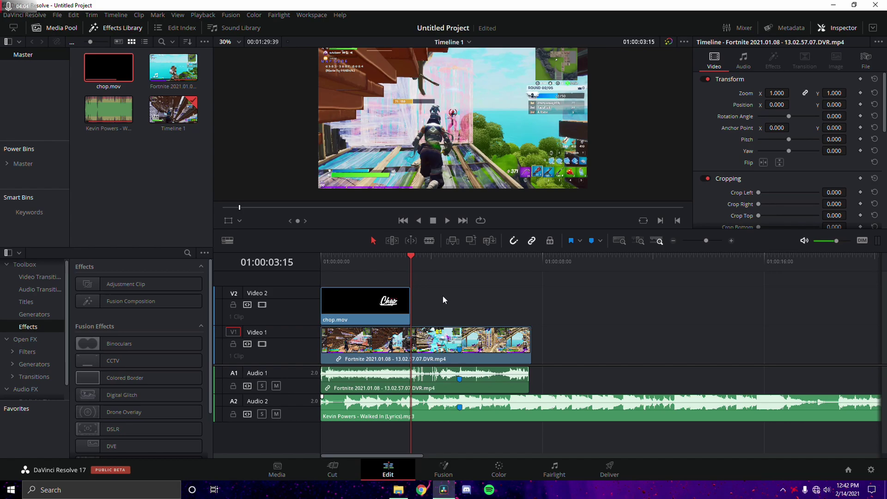
Add an adjustment clip and place it on Video 3 at the timeline start, above chop.mov.
mouse_move(418, 259)
mouse_down()
mouse_move(475, 274)
mouse_move(452, 267)
mouse_up()
click(405, 259)
drag(132, 283, 459, 311)
click(460, 262)
click(475, 292)
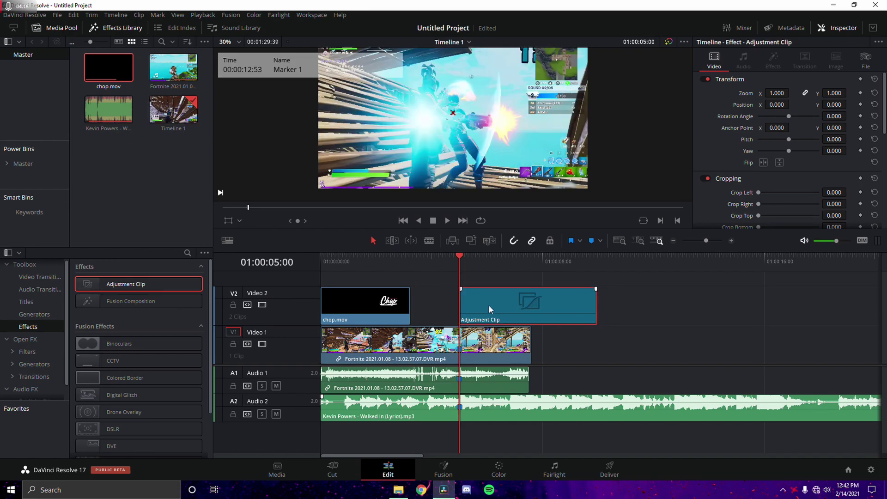
drag(476, 307, 329, 268)
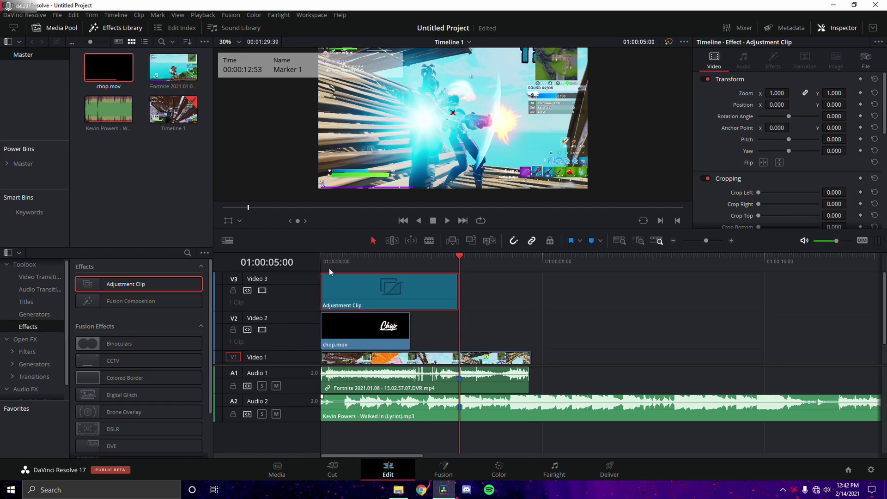
Open the adjustment clip in Fusion, add the effect node chain from Transform1 to S_Shake1, and move MediaOut1 near the chain's end.
click(318, 259)
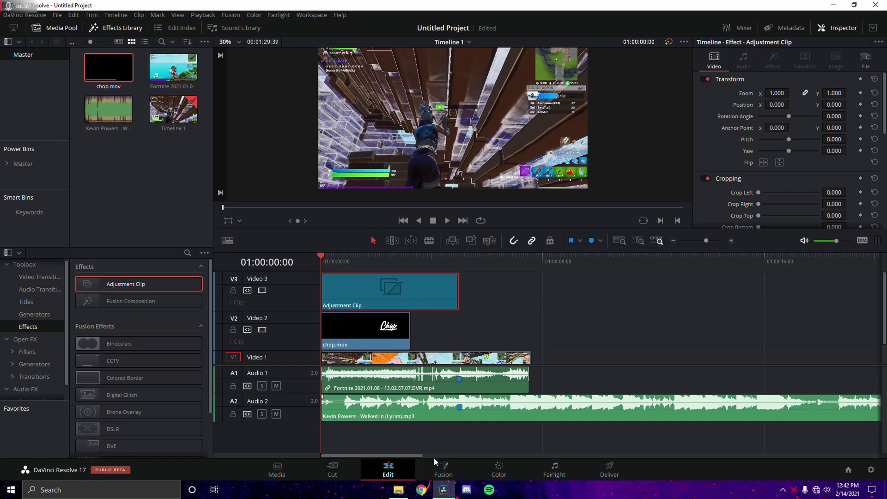
click(432, 470)
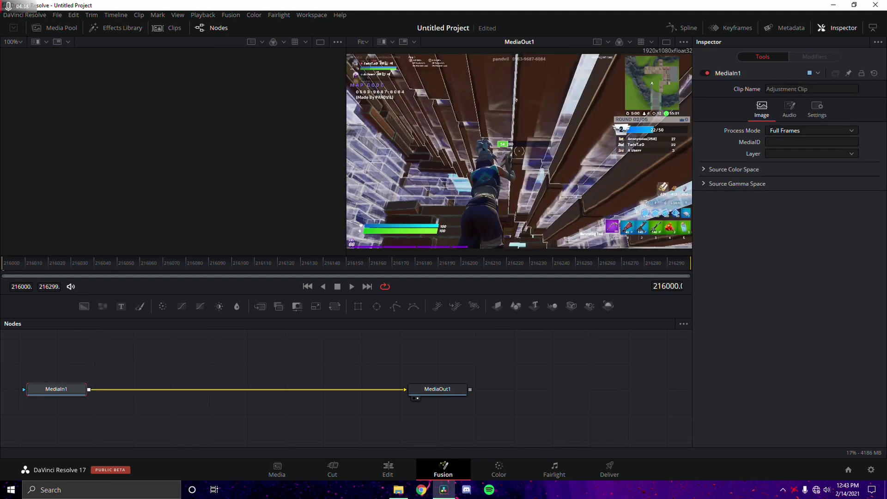
drag(1, 313, 278, 406)
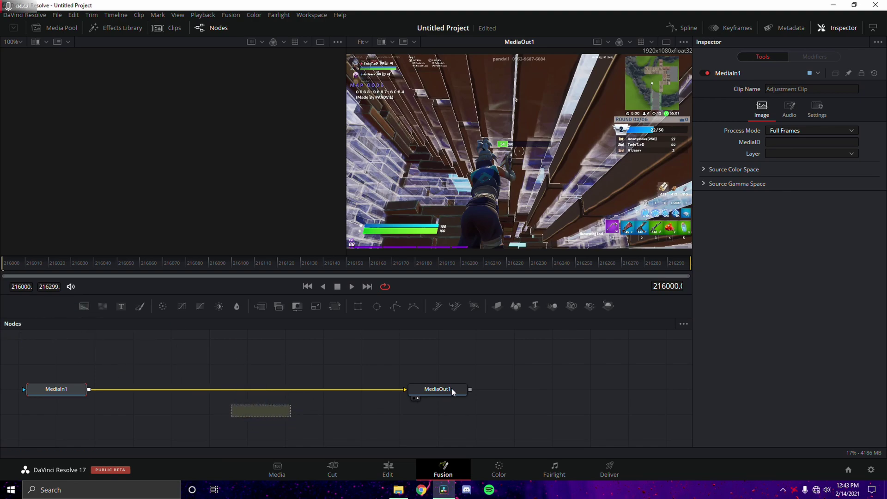
drag(451, 389, 611, 379)
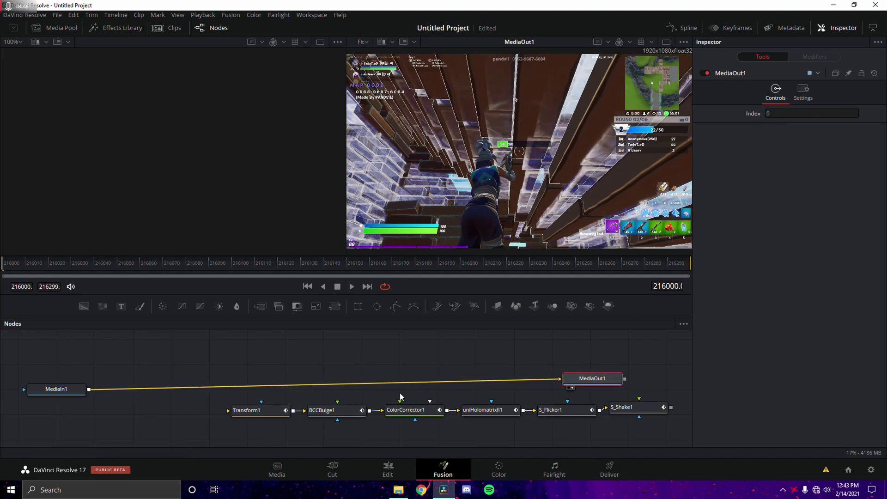
Disconnect MediaIn1 from MediaOut1, connect MediaIn1 to Transform1 and S_Shake1 to MediaOut1, and preview the effect at frame 216044.
drag(556, 379, 143, 380)
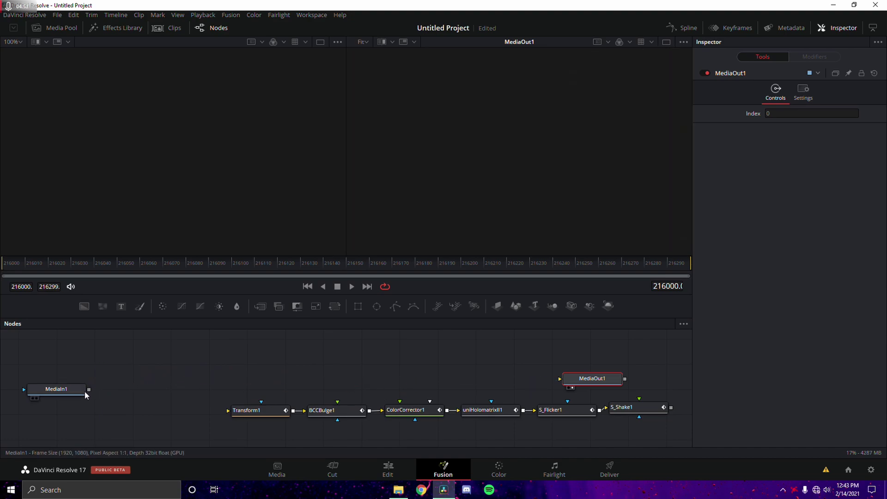
drag(88, 389, 228, 410)
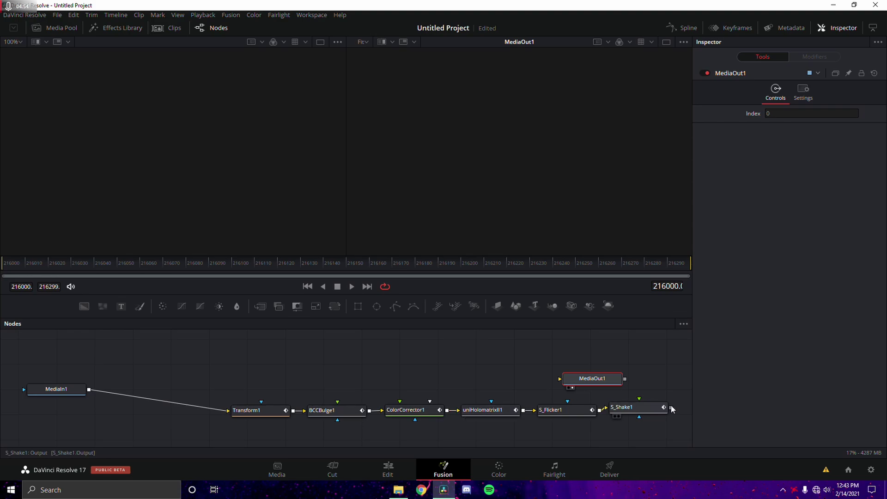
drag(672, 408, 633, 382)
key(space)
key(space)
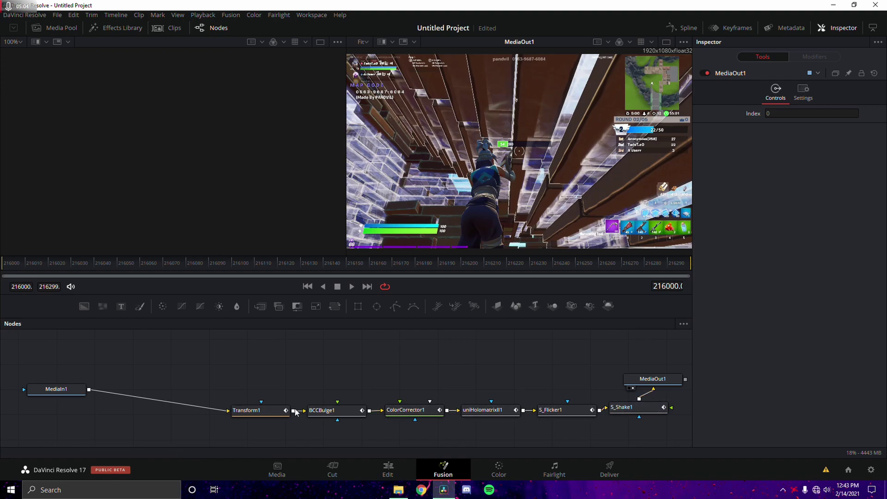
click(254, 410)
click(104, 262)
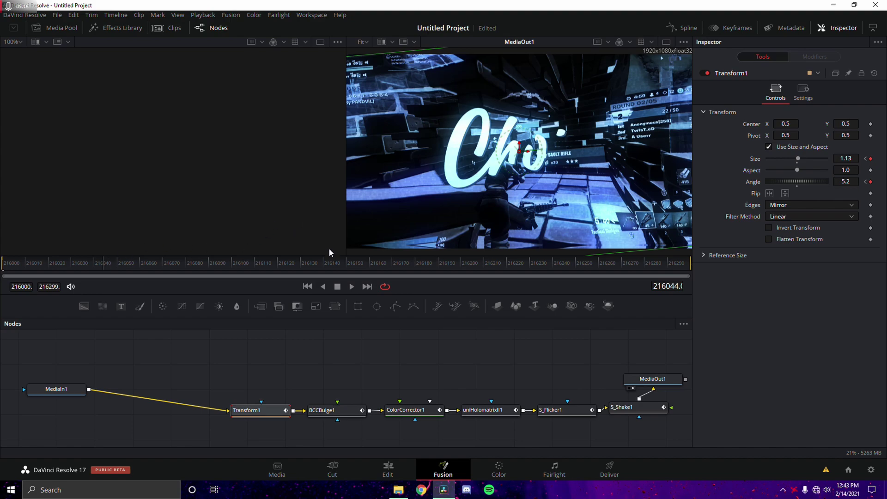
Split the adjustment clip on the Edit page at 01:00:00:44 and delete the part after the cut.
click(388, 467)
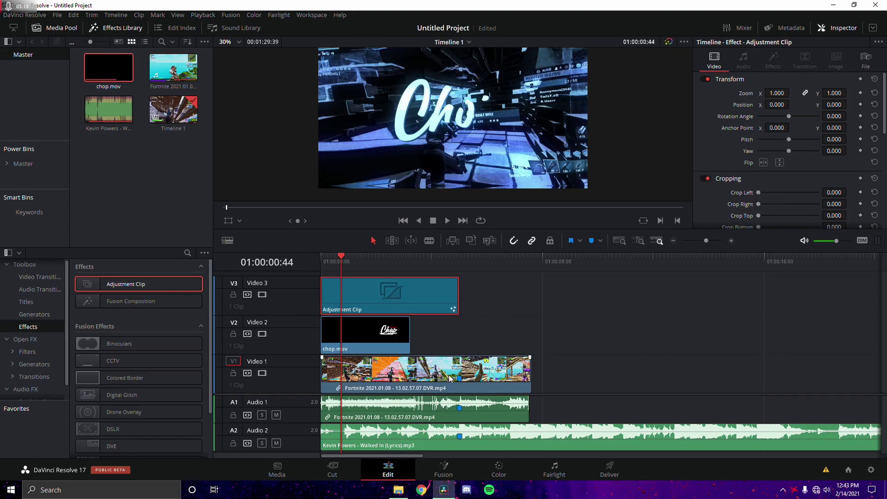
key(ctrl+b)
click(399, 291)
key(Delete)
Move the short adjustment clip to Video 2 so that it ends at the shot marker at 01:00:05:00.
drag(331, 293, 451, 319)
click(473, 285)
click(457, 265)
click(710, 240)
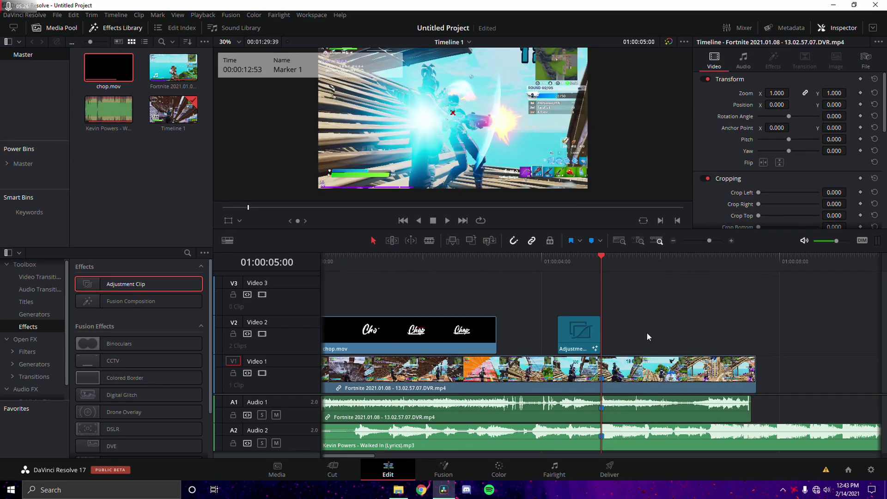
click(609, 377)
click(586, 334)
click(613, 380)
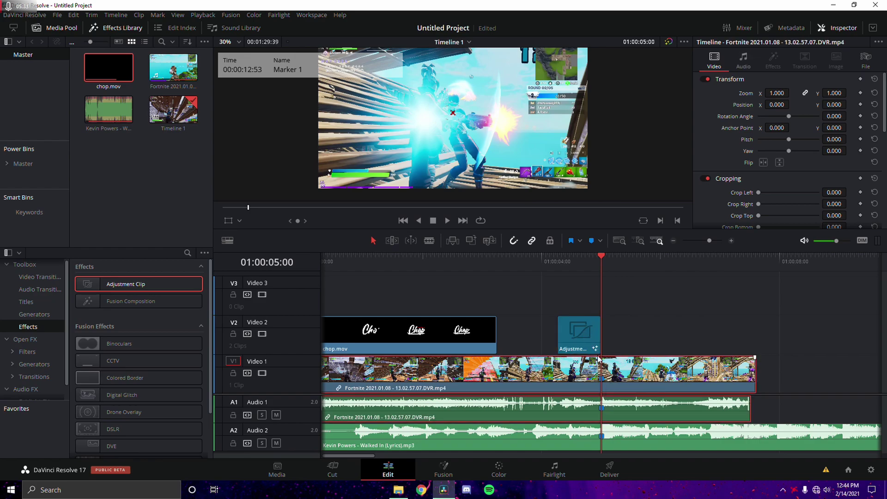
Place the playhead at the adjustment clip's start, 01:00:04:16, and change the timeline's playback option.
click(556, 262)
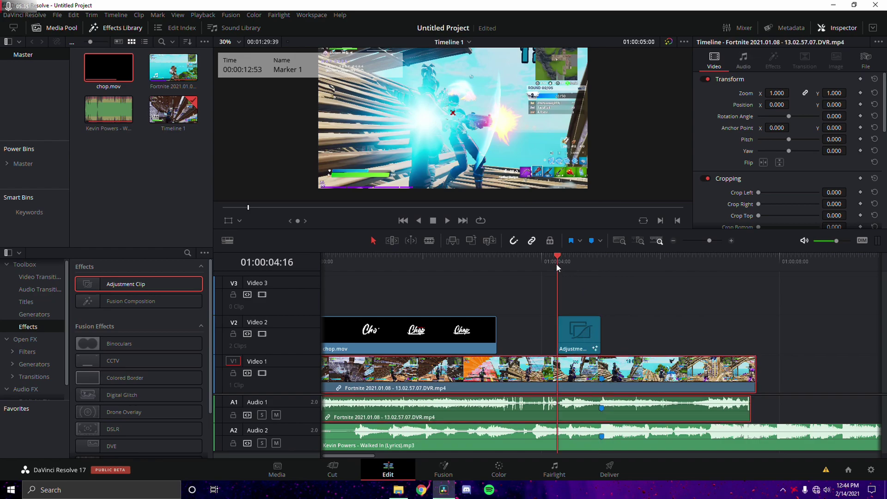
click(202, 15)
mouse_move(277, 48)
click(369, 69)
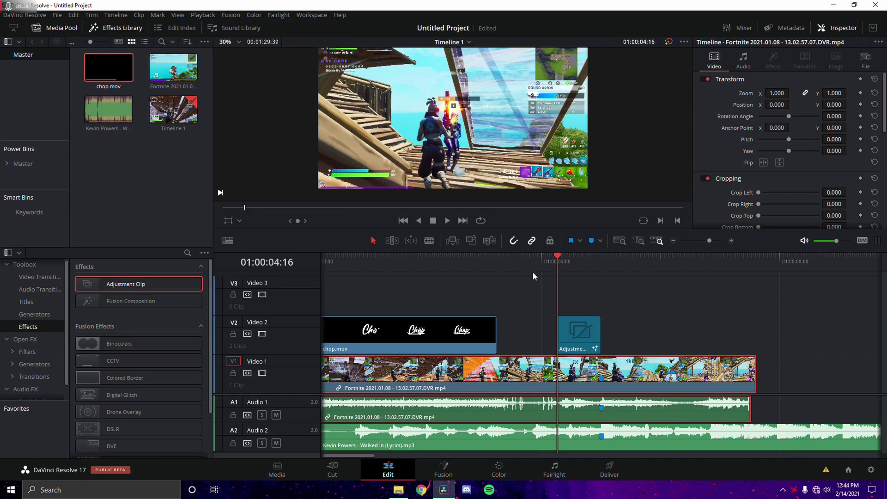
Preview the adjustment clip's effects by playing them in Fusion and on the Edit page timeline.
click(549, 334)
click(443, 469)
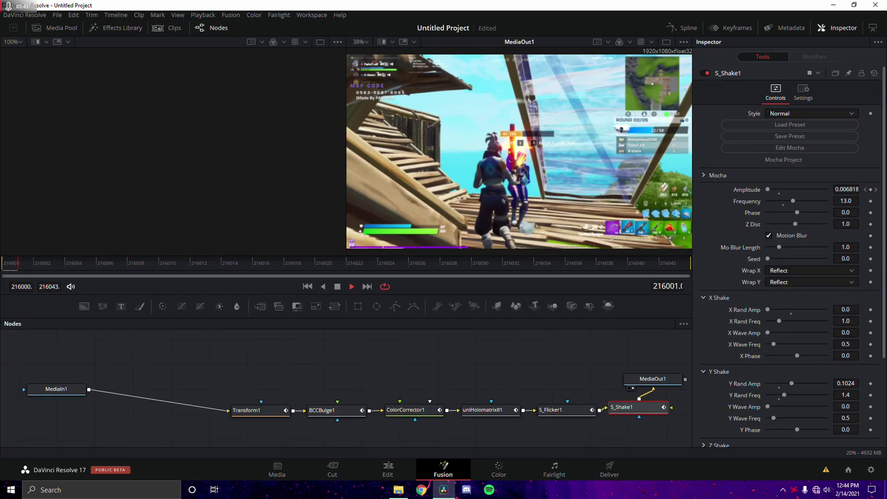
key(space)
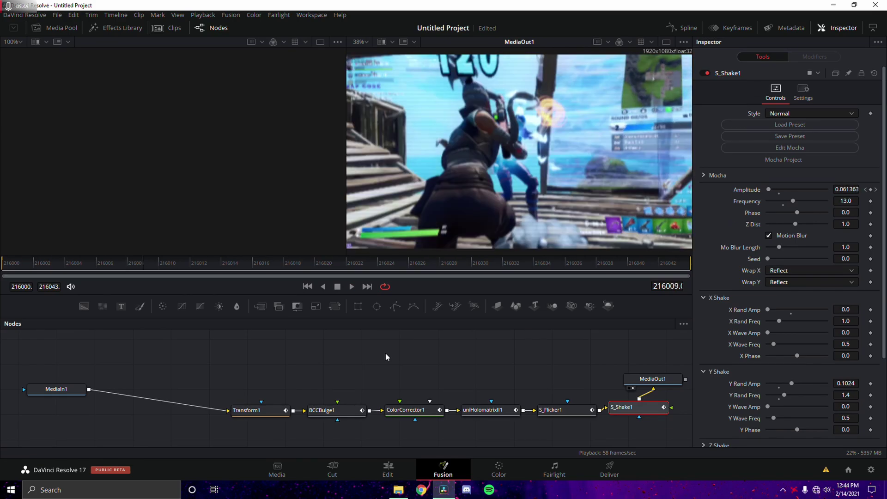
right_click(455, 392)
click(392, 460)
click(392, 461)
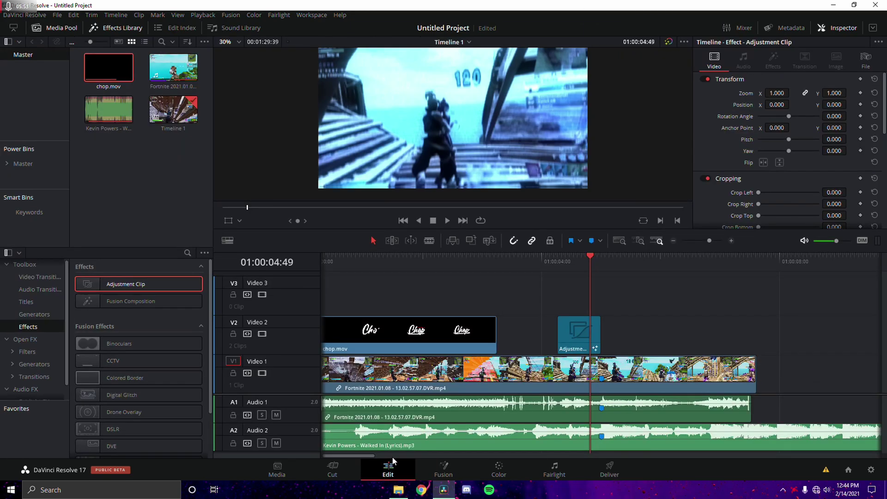
click(563, 261)
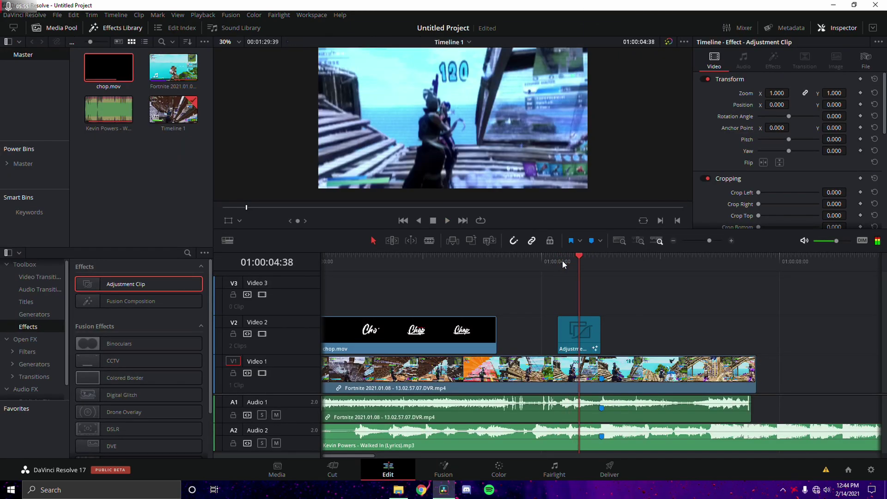
click(557, 262)
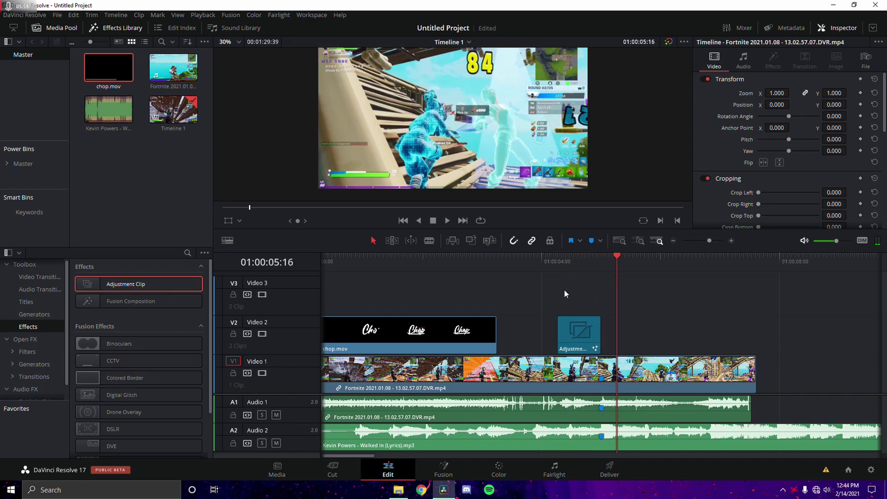
key(space)
Add a second adjustment clip on Video 2, starting at the shot marker at 01:00:05:00.
click(602, 261)
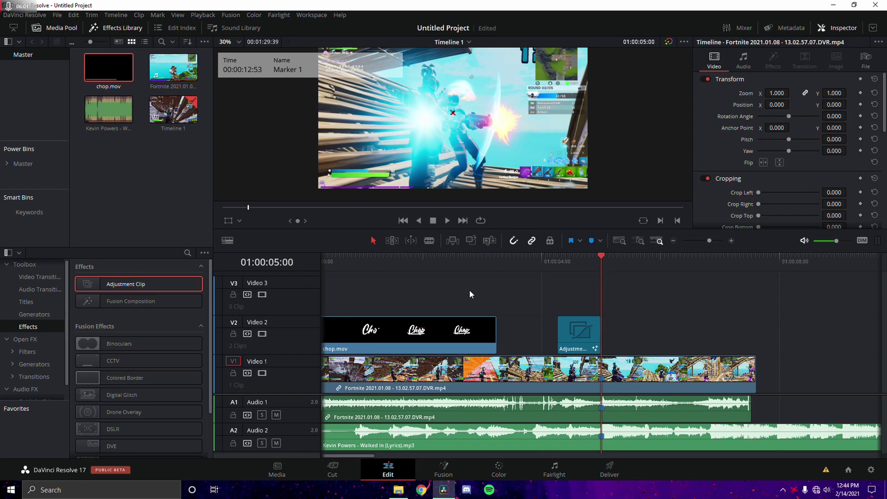
mouse_move(126, 283)
mouse_down()
mouse_move(610, 338)
mouse_move(622, 318)
mouse_up()
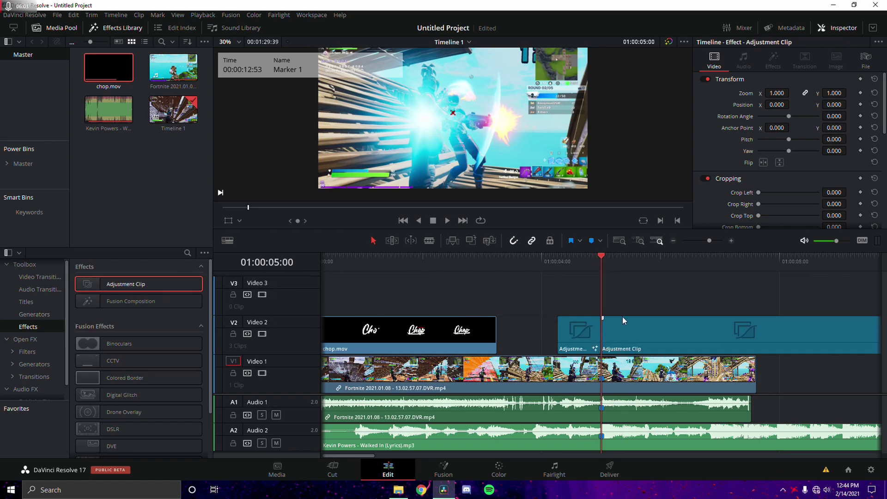
click(631, 268)
click(658, 331)
key(ctrl+b)
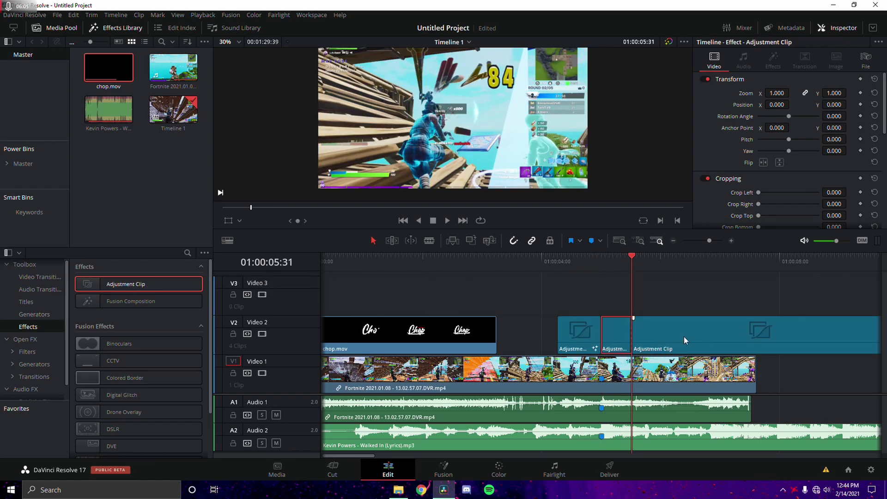
drag(630, 337, 601, 336)
Open the second adjustment clip in Fusion and insert the saved S_Shake, S_Glint and BCCLensBlurOBS node chain between MediaIn1 and MediaOut1.
click(608, 262)
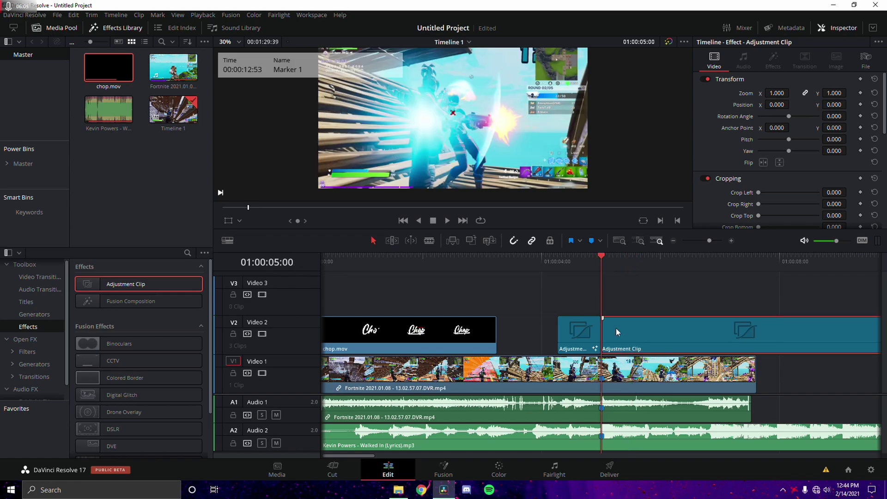
click(460, 466)
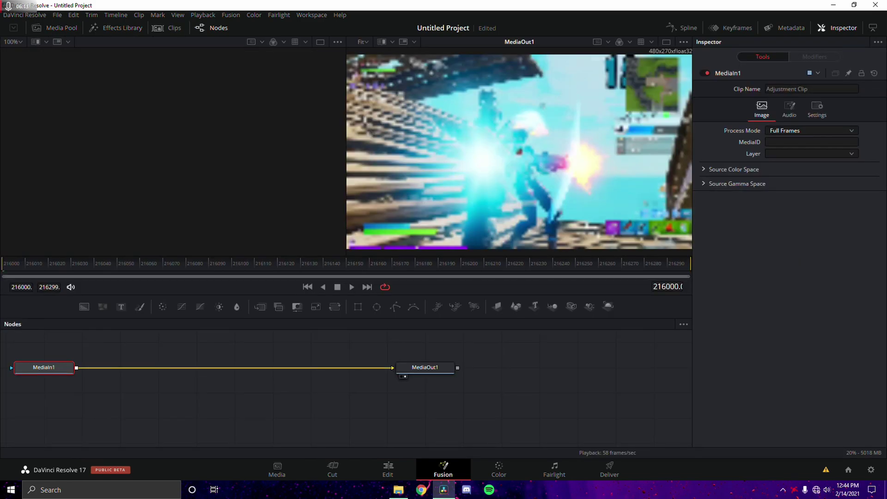
key(alt+Tab)
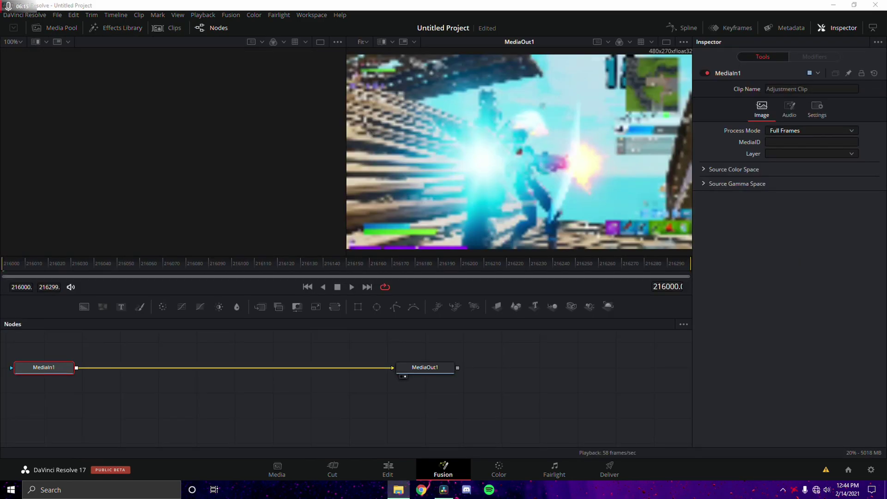
drag(0, 380, 40, 391)
drag(351, 393, 417, 369)
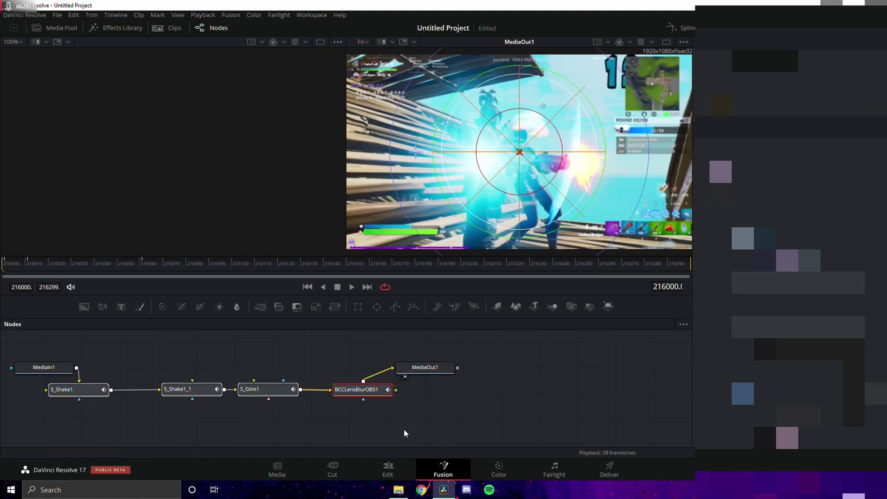
Play the second adjustment clip on the Edit page, split it at 01:00:06:08 and delete the part after the cut.
click(401, 467)
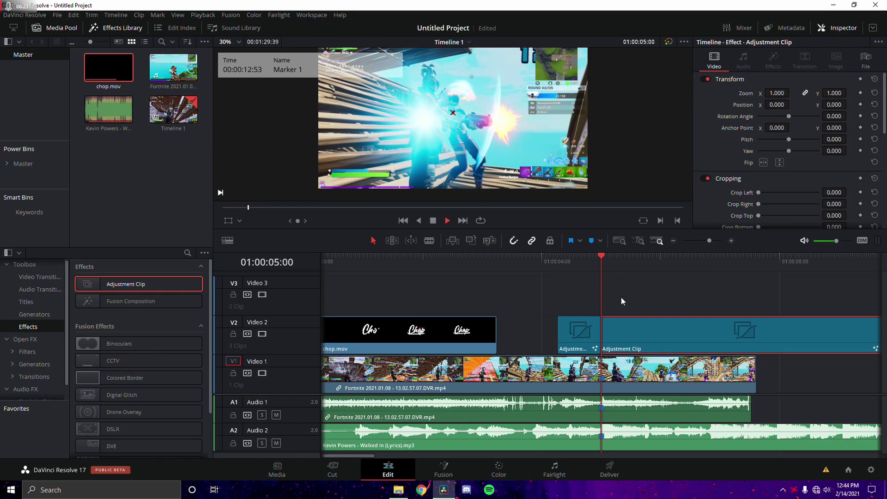
key(space)
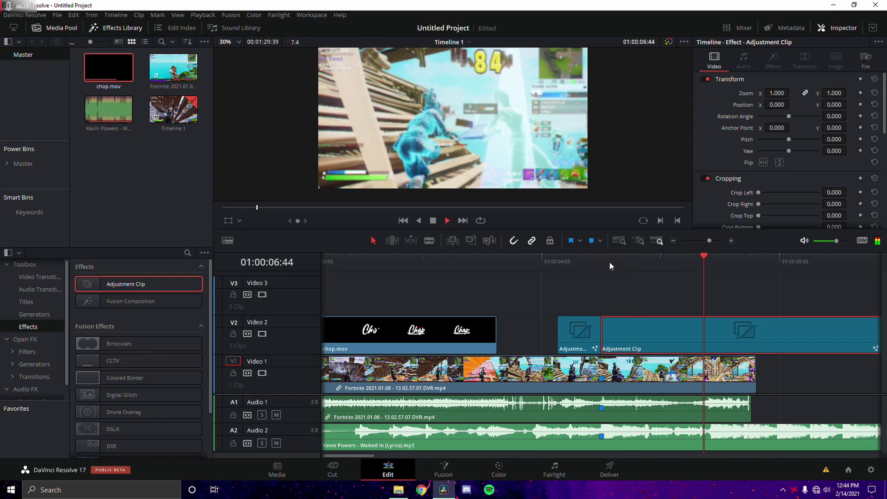
mouse_move(609, 265)
mouse_down()
mouse_move(577, 264)
mouse_move(668, 297)
mouse_up()
key(ctrl+b)
click(676, 327)
key(Delete)
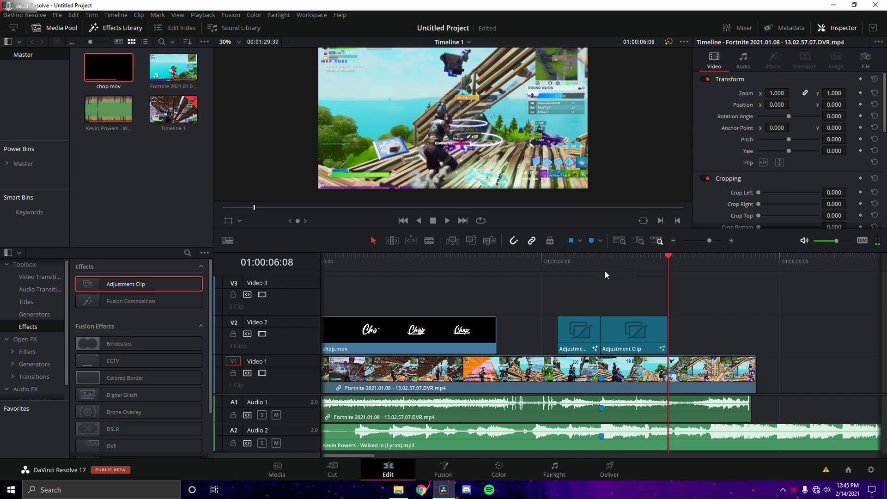
Preview the trimmed second adjustment clip's effects by playing the timeline from the shot marker.
click(601, 265)
key(space)
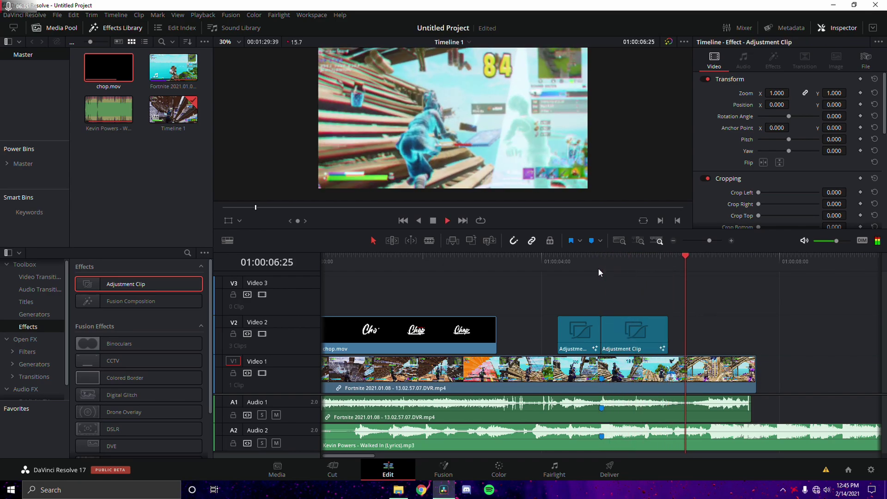
key(space)
Save the project under the name "shard tutorial".
key(ctrl+s)
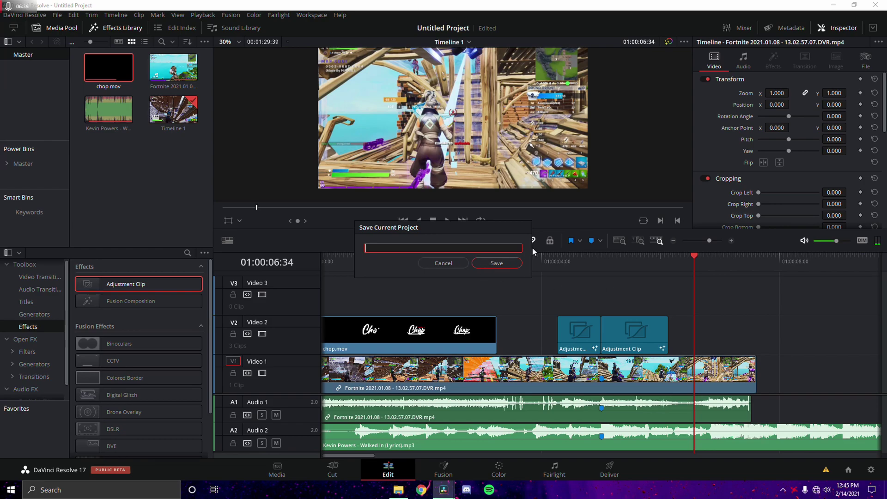
text(shard tutori)
key(Return)
Split the Fortnite gameplay clip at the second adjustment clip's end, 01:00:06:08, and delete the part after the cut.
drag(677, 258, 664, 275)
key(ctrl+b)
click(711, 374)
key(Delete)
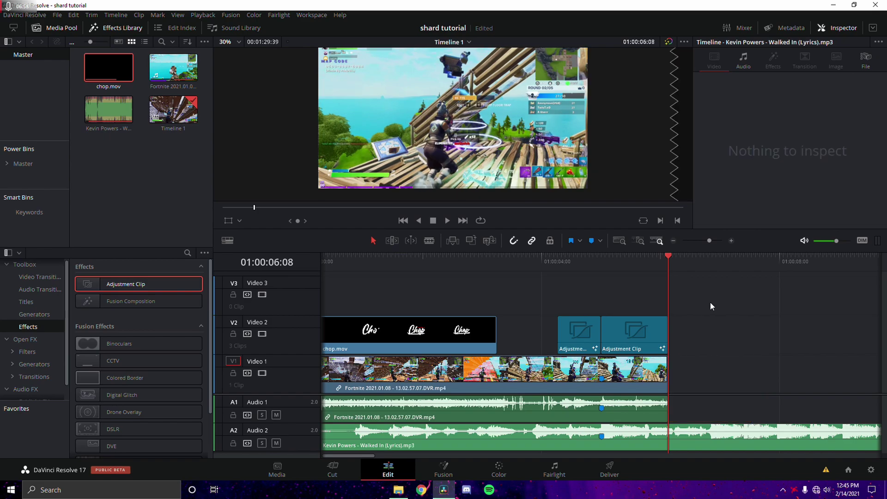
Play the music past the end of the gameplay clip and stop at 01:00:06:45.
key(space)
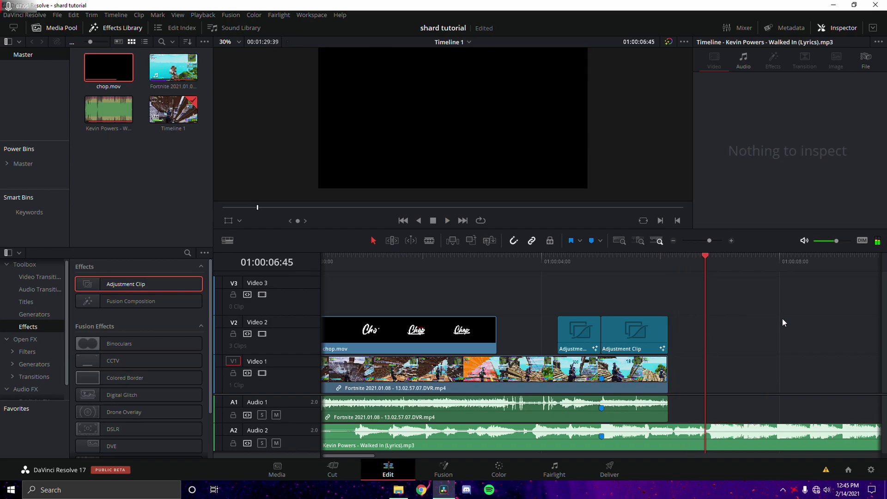
scroll(643, 358, right, 5)
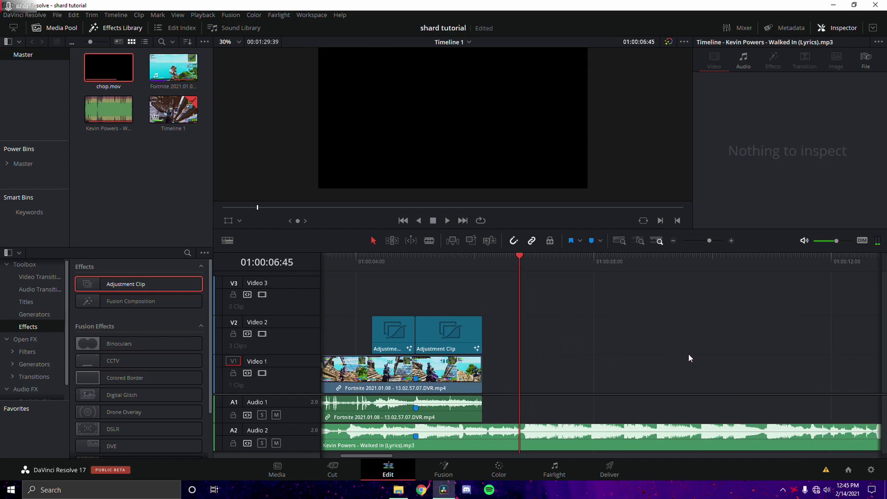